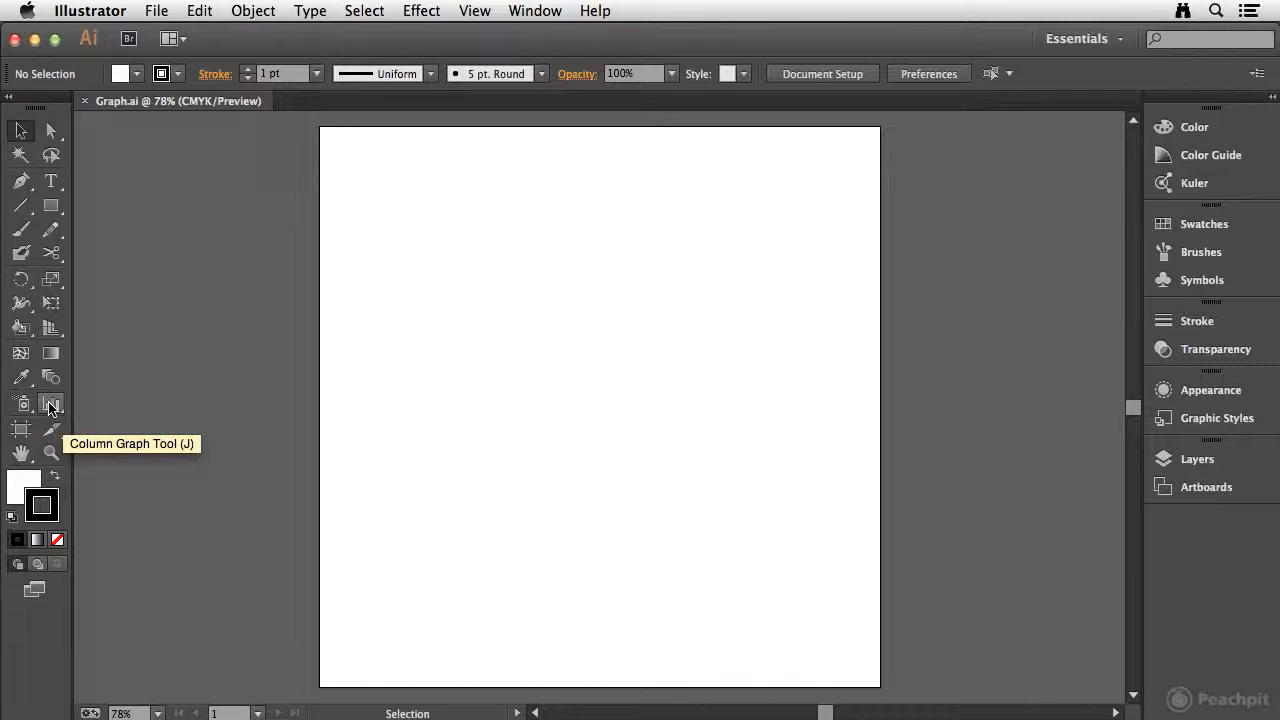
Step: Select the Pie Graph tool and draw a pie graph across the upper-middle of the artboard
drag(52, 404, 146, 575)
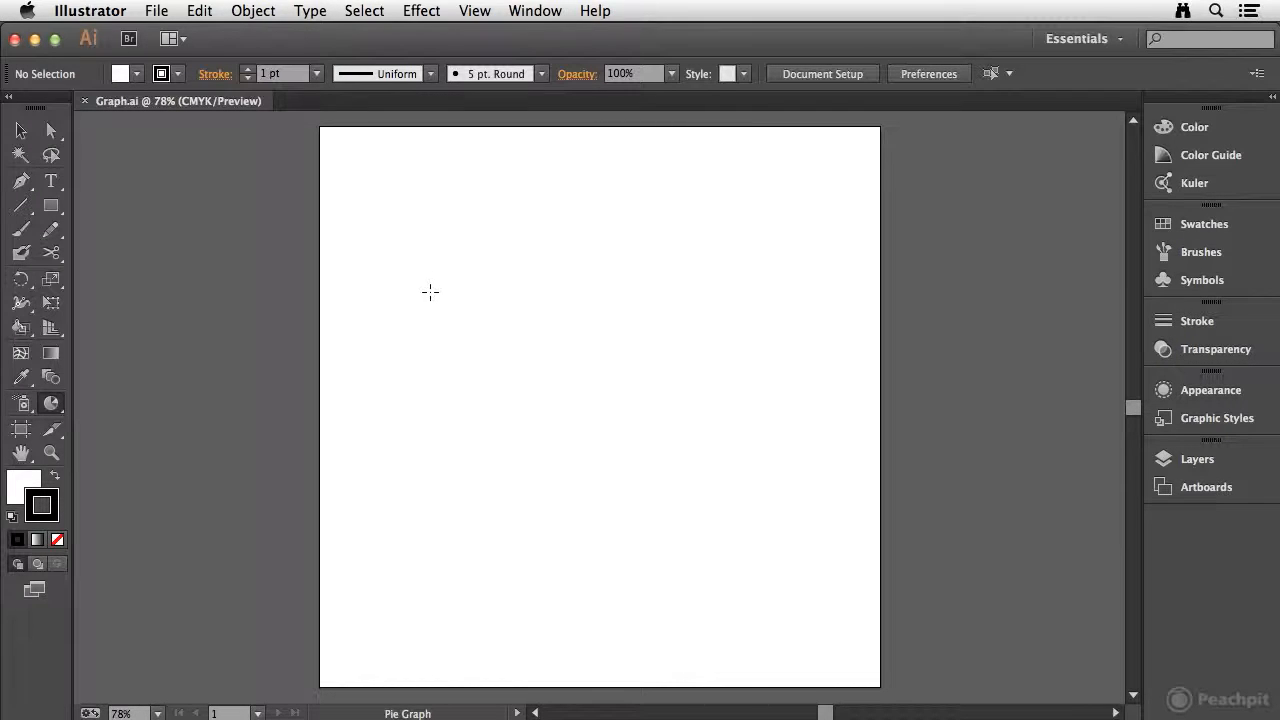
click(429, 292)
drag(904, 145, 714, 258)
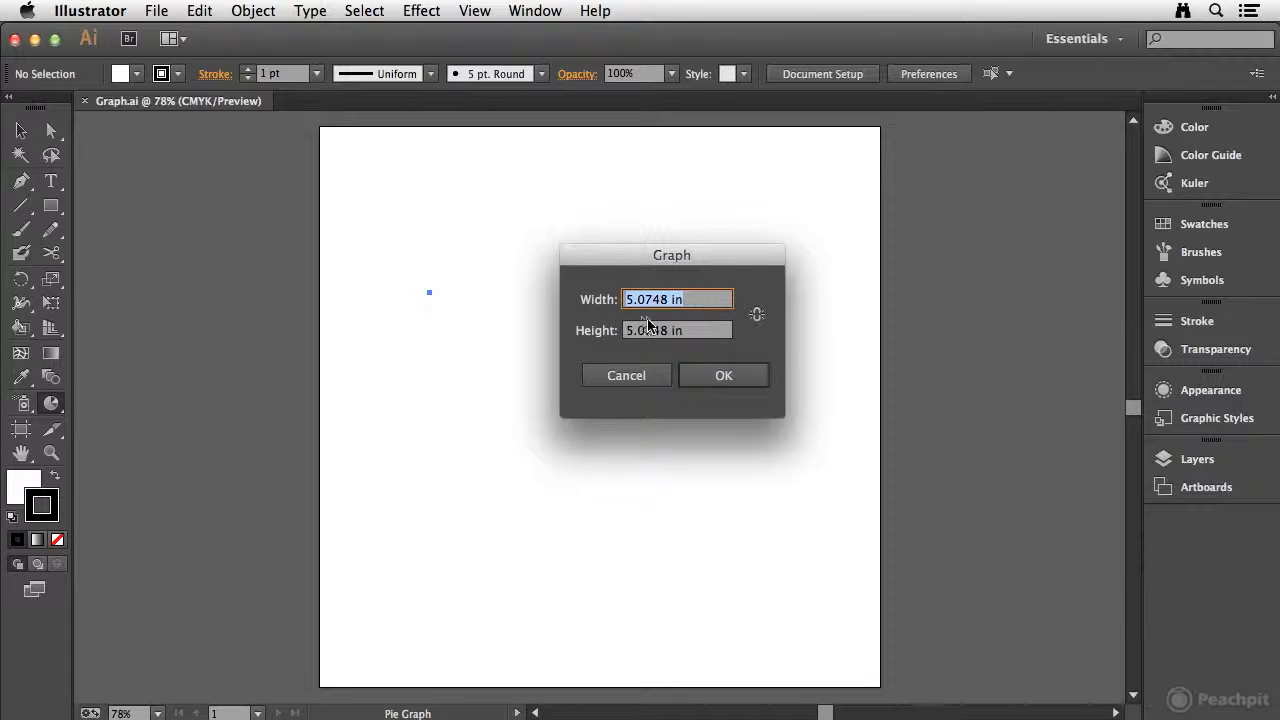
click(624, 378)
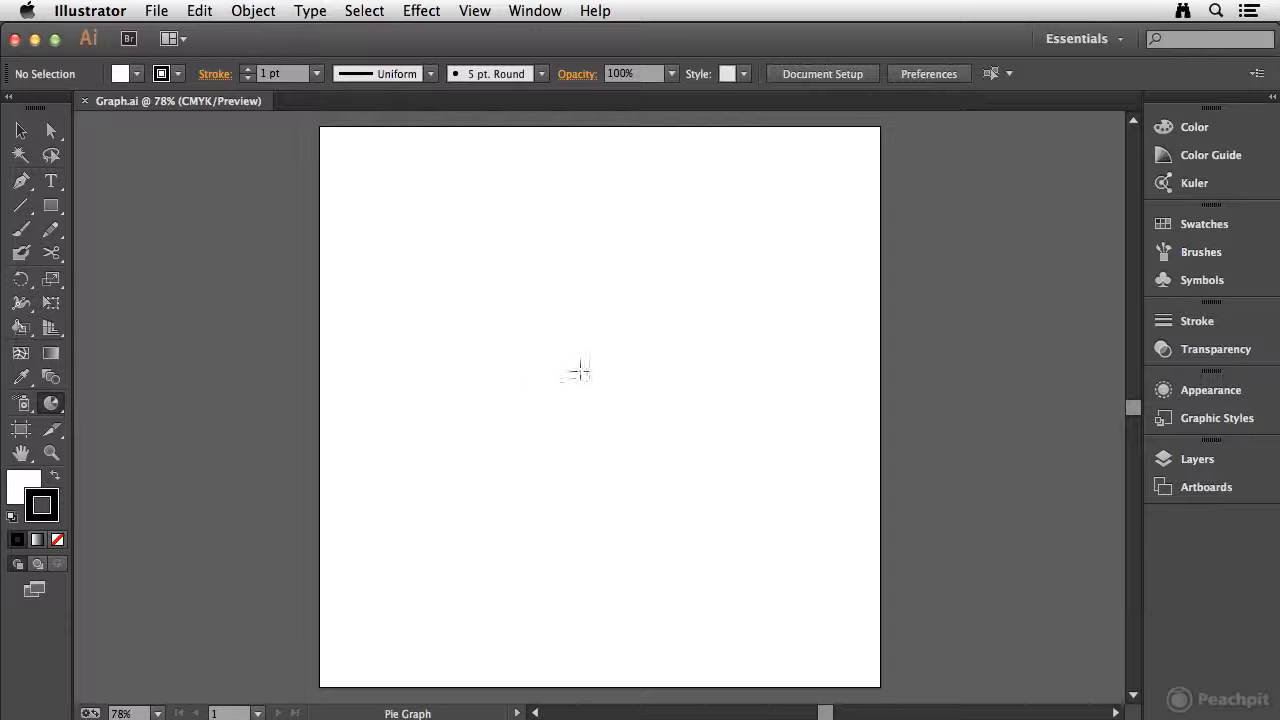
drag(428, 281, 711, 562)
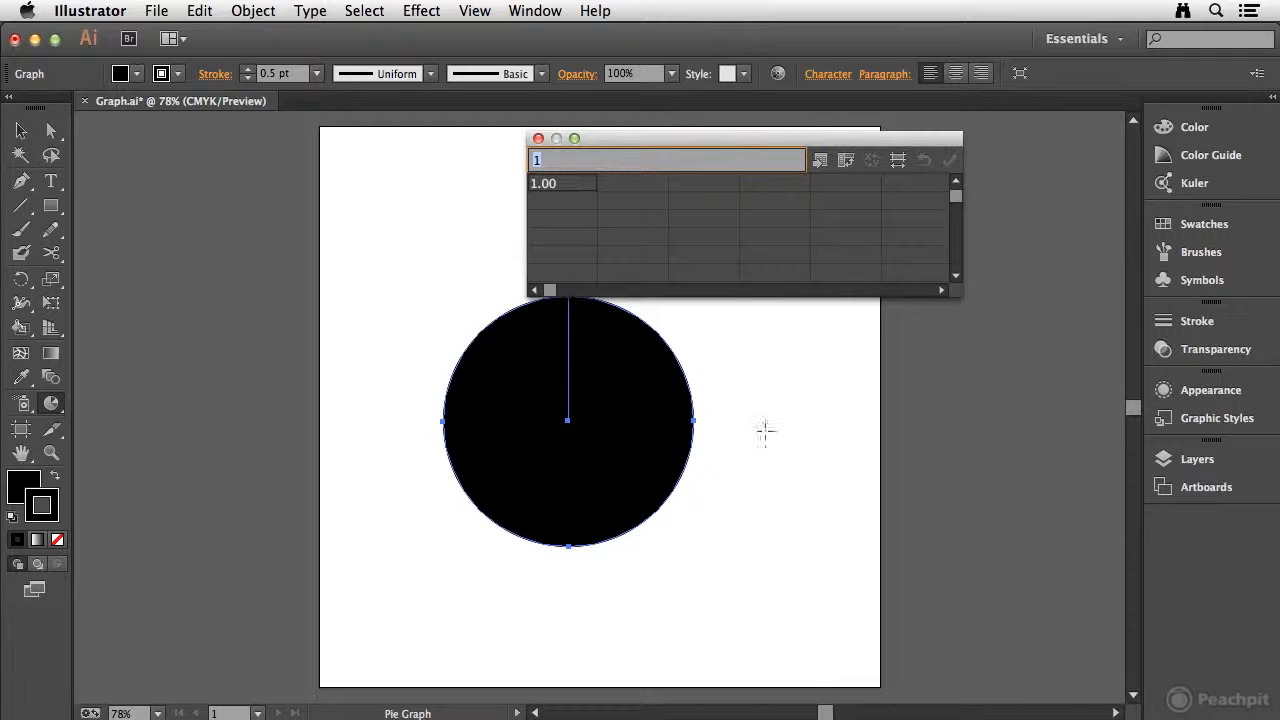
Step: Enter the values 5, 20 and 50 in the first row of the graph data and apply them
drag(676, 145, 818, 204)
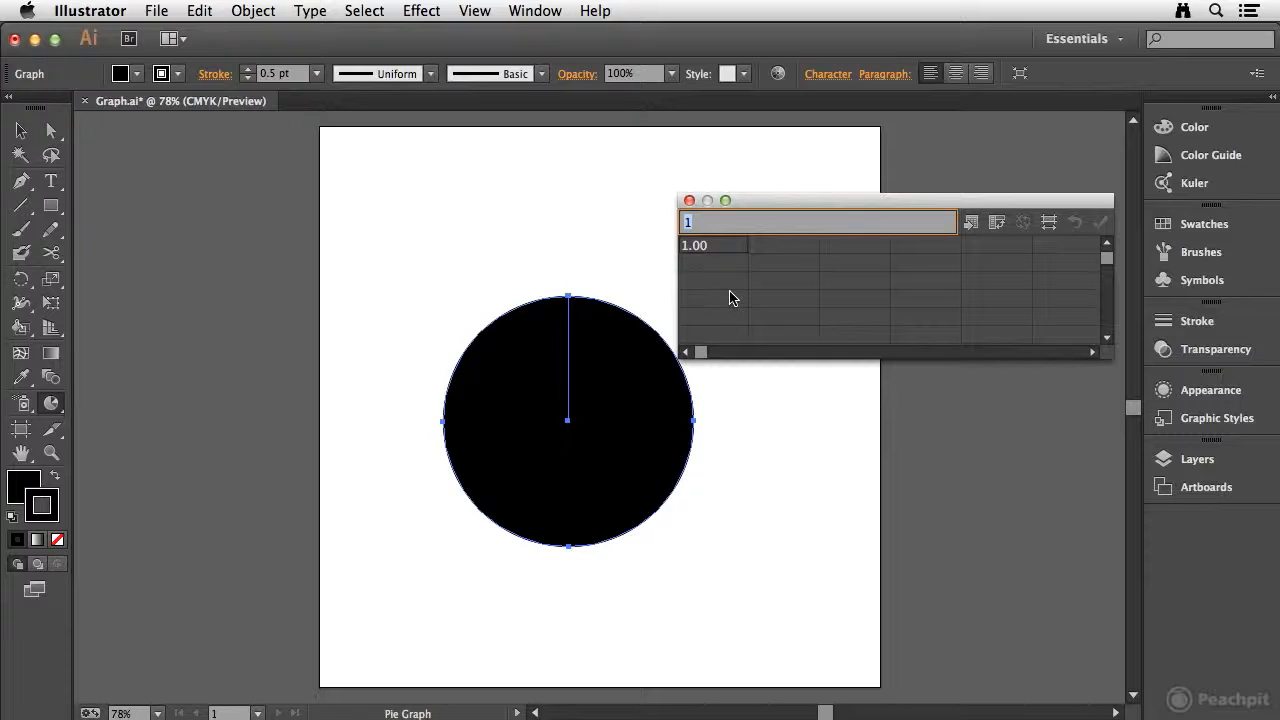
text(5)
key(Tab)
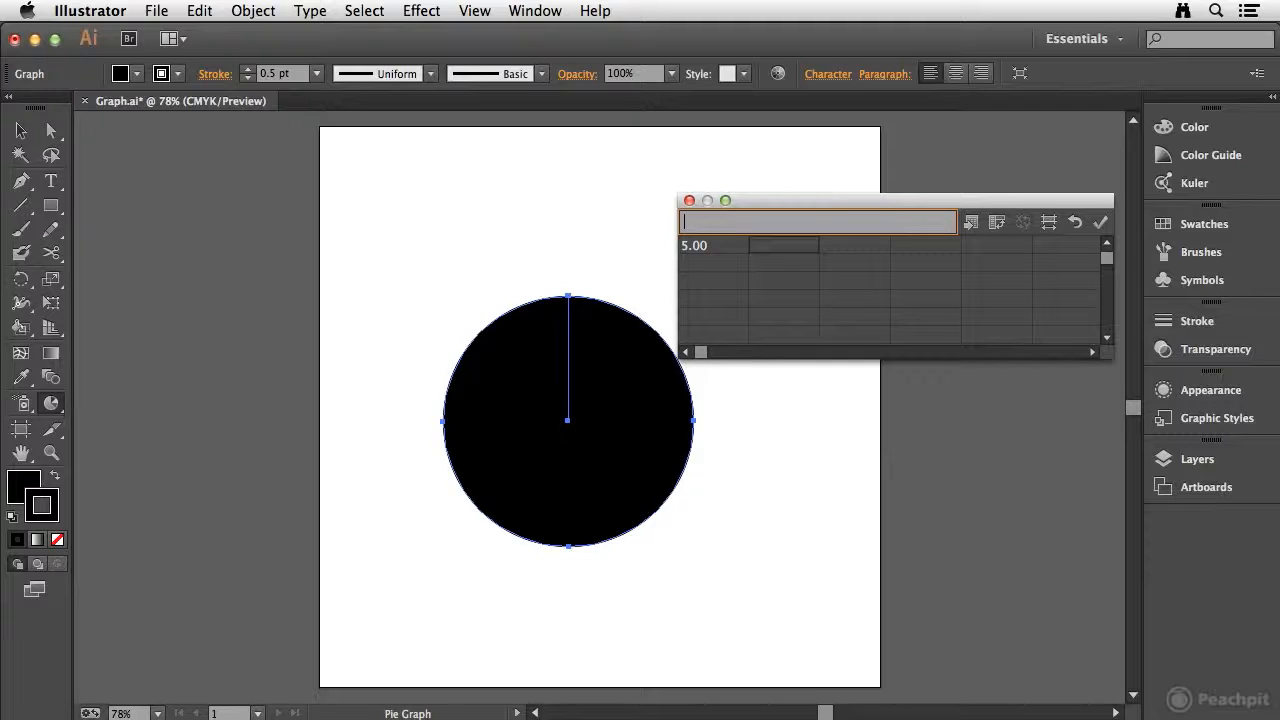
key(Tab)
key(Tab)
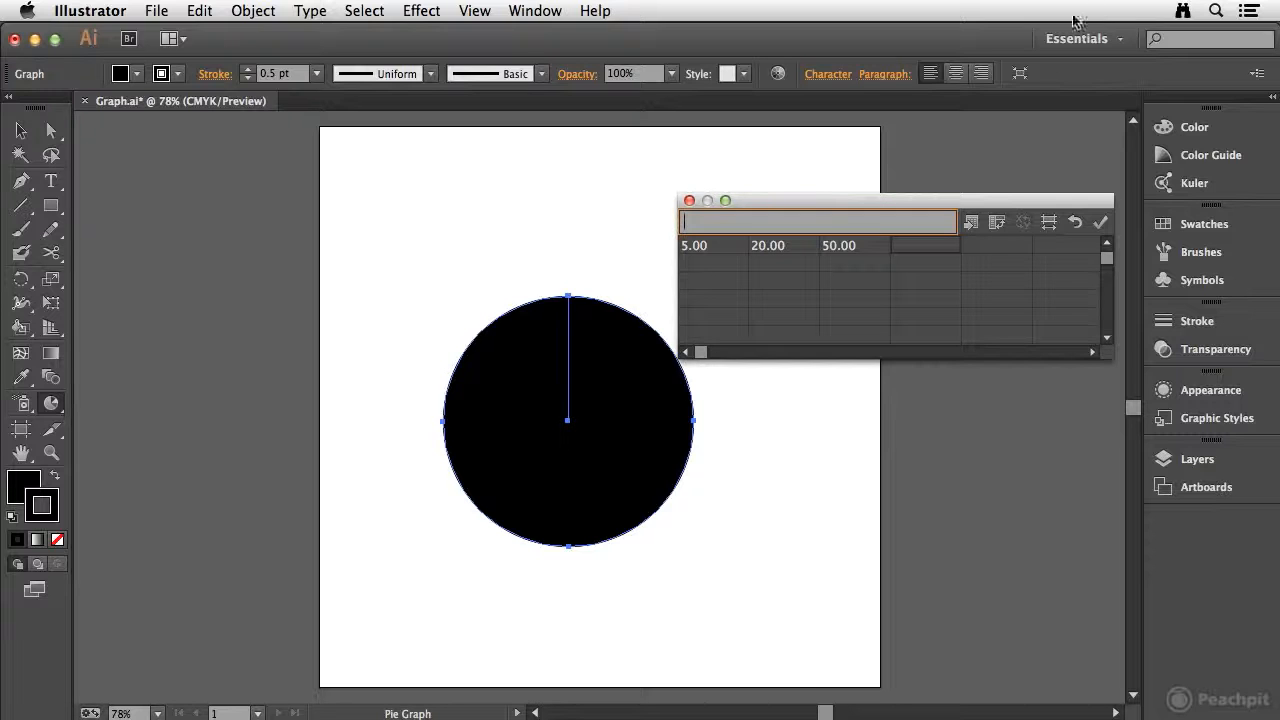
click(1100, 224)
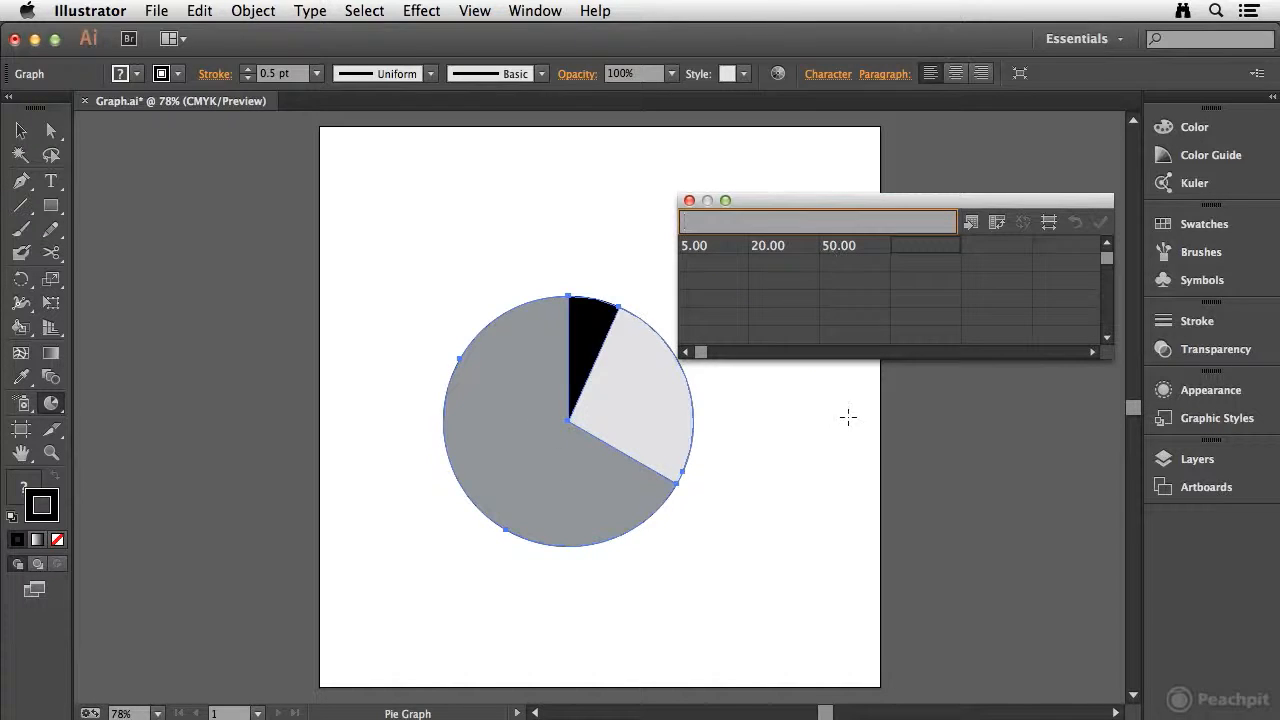
Step: Set the second data value to 17 and apply the change
click(768, 248)
text(17)
key(Tab)
click(1100, 222)
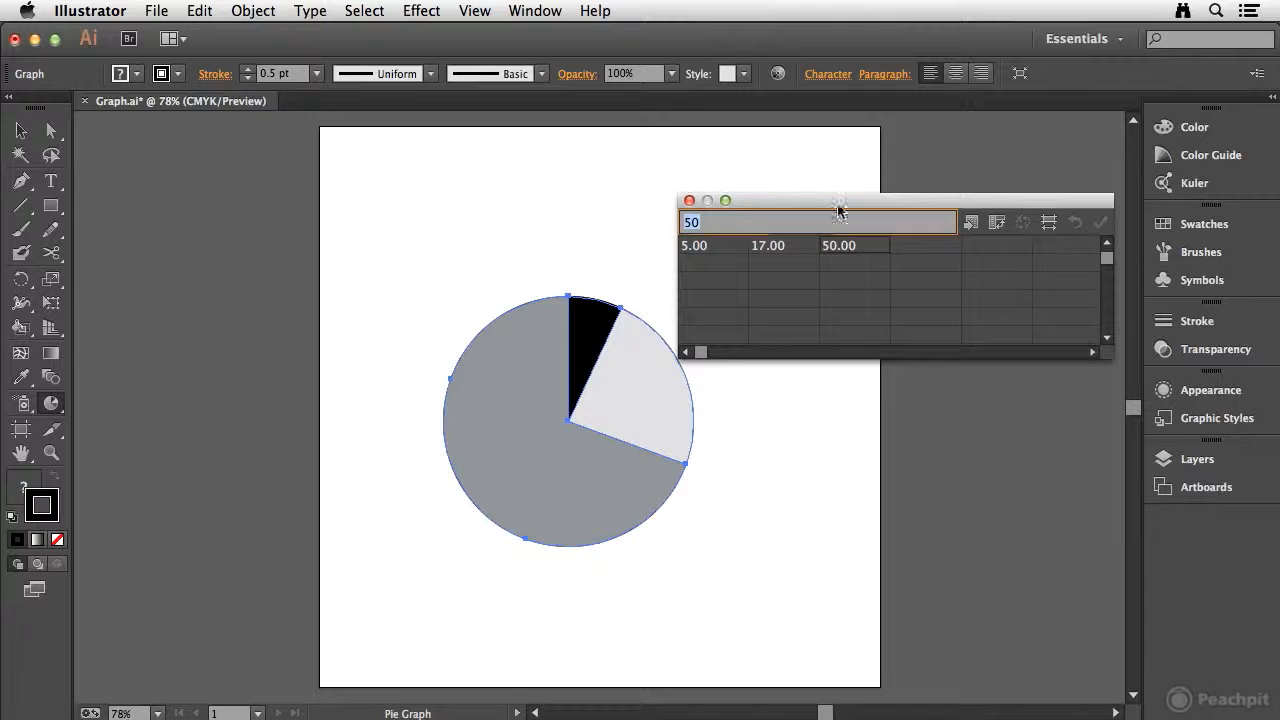
Step: Import graph_data.txt from the Chapter 12 folder into the graph data and apply it
drag(831, 203, 813, 145)
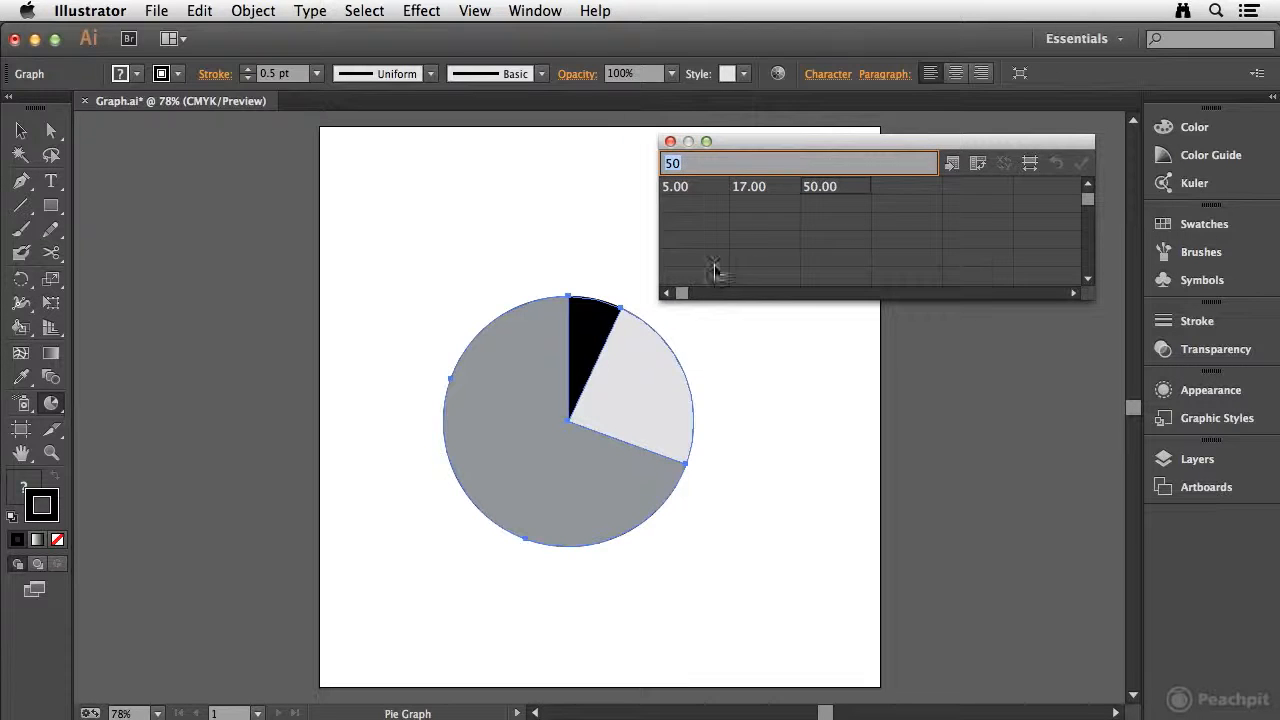
click(677, 186)
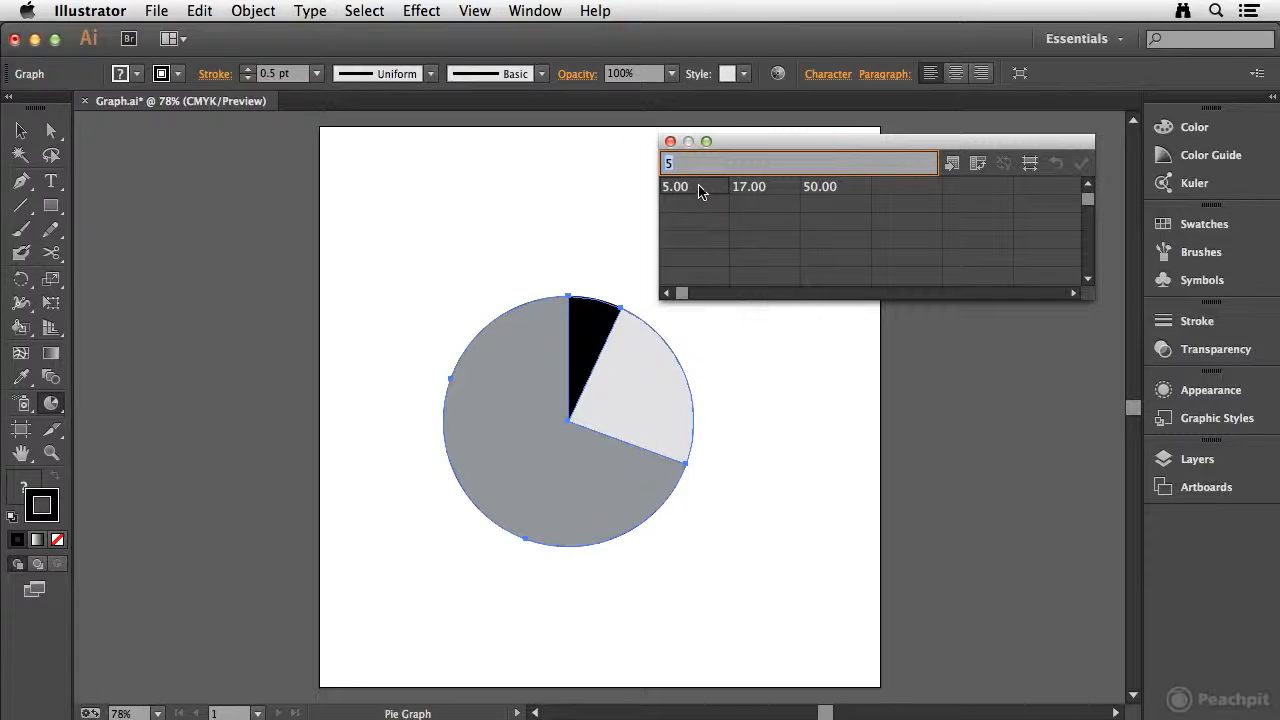
click(951, 164)
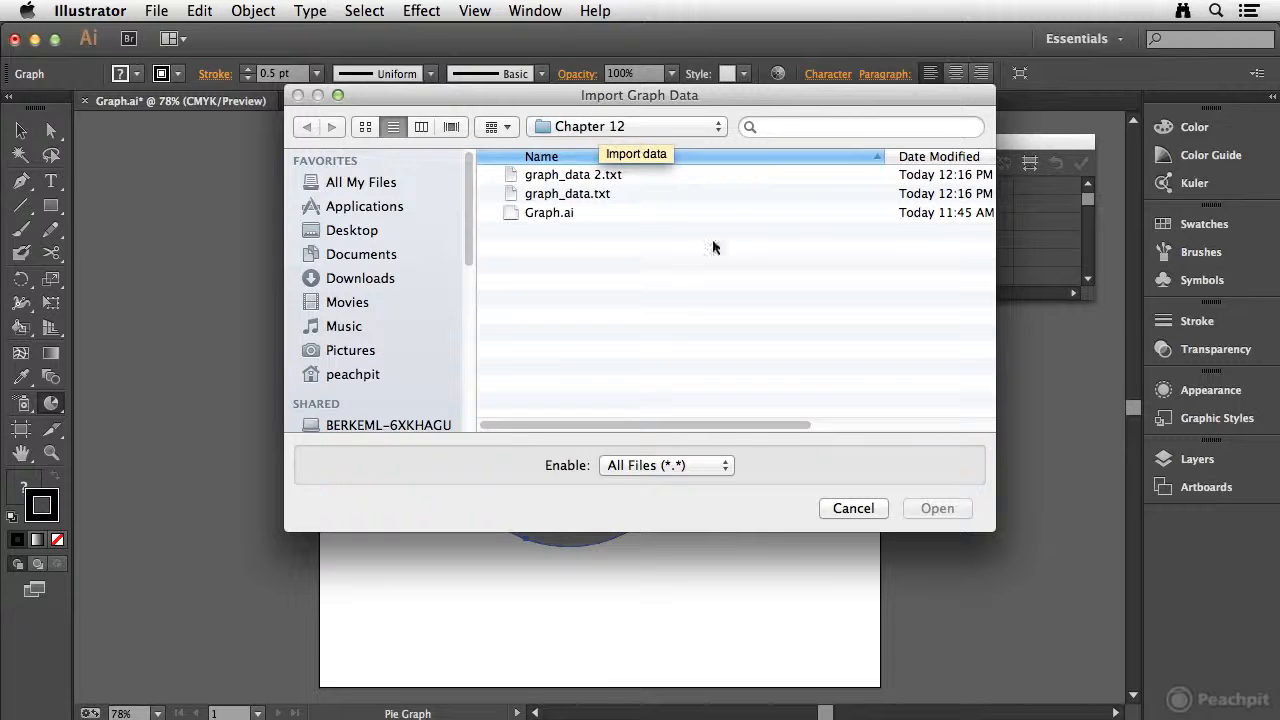
click(604, 195)
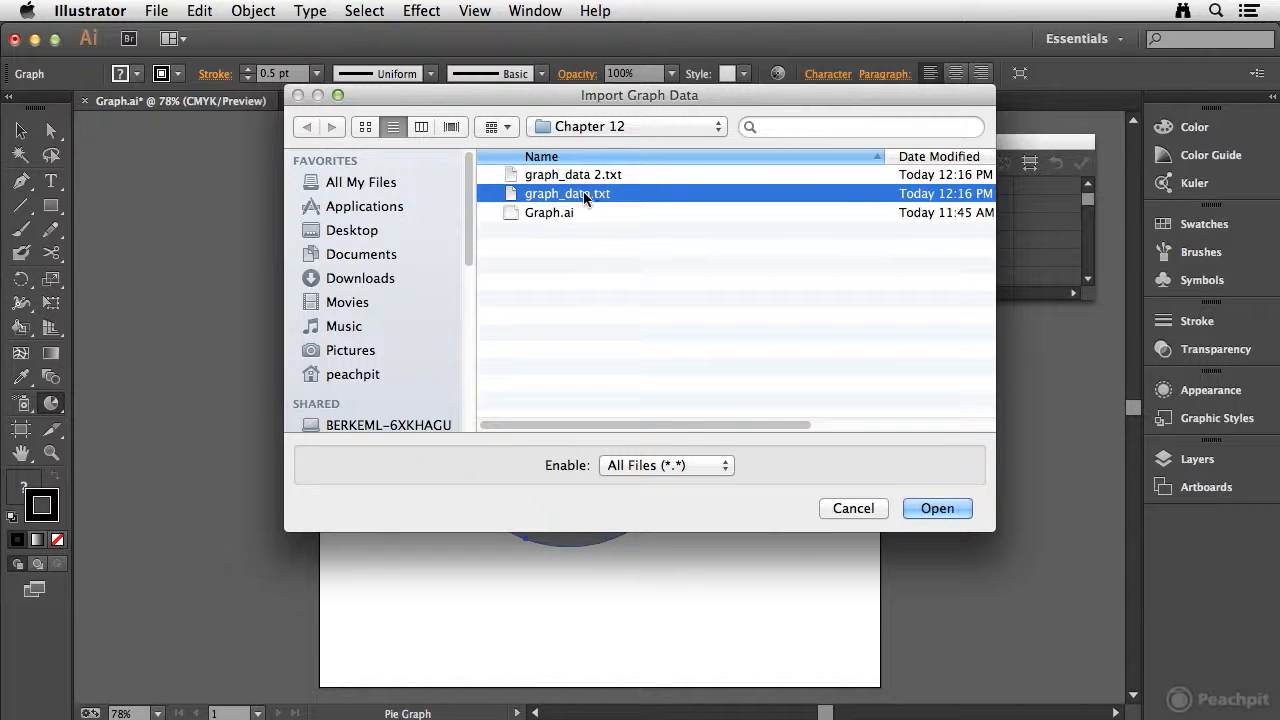
click(946, 507)
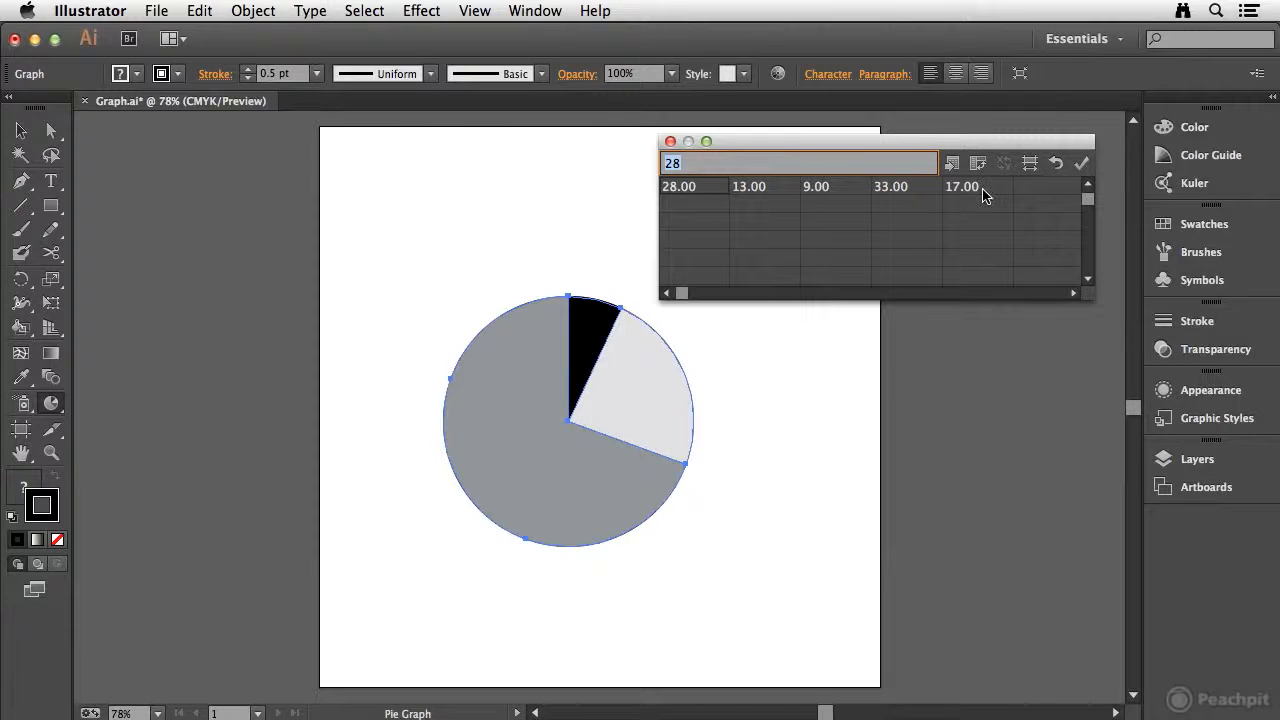
click(1081, 163)
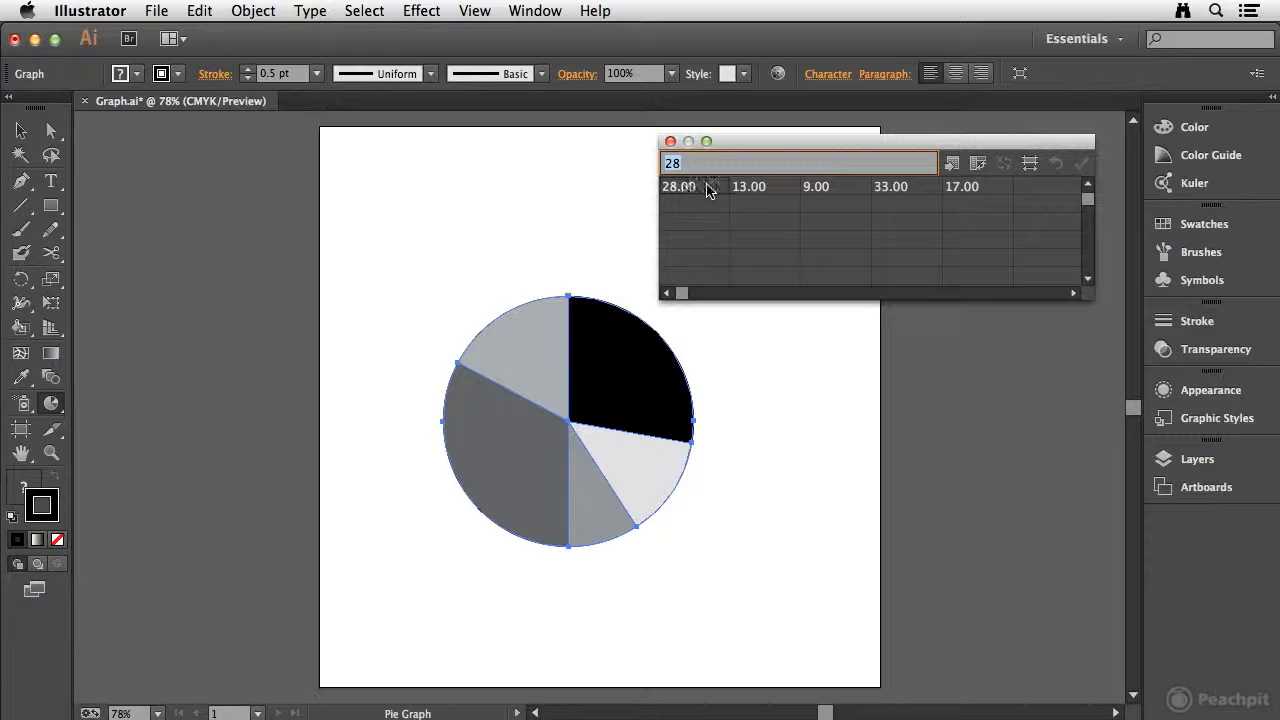
Step: Import graph_data 2.txt with region labels into the graph data and apply it
click(952, 163)
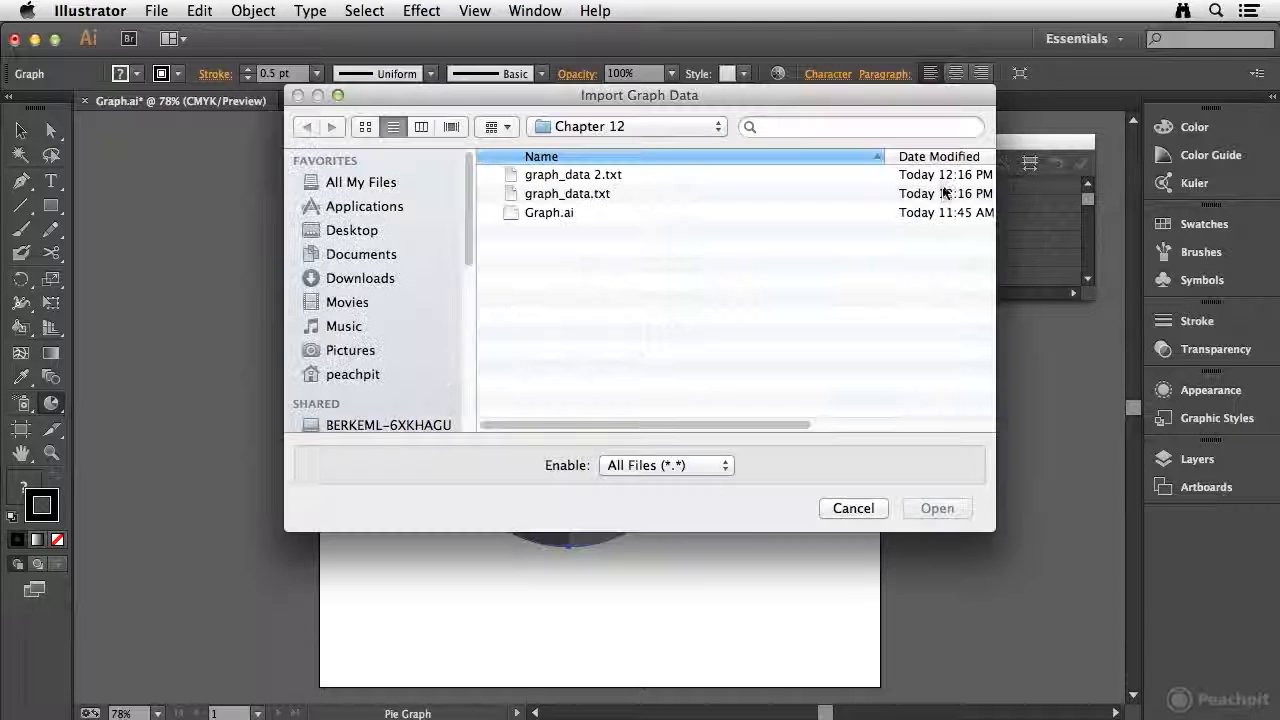
click(549, 177)
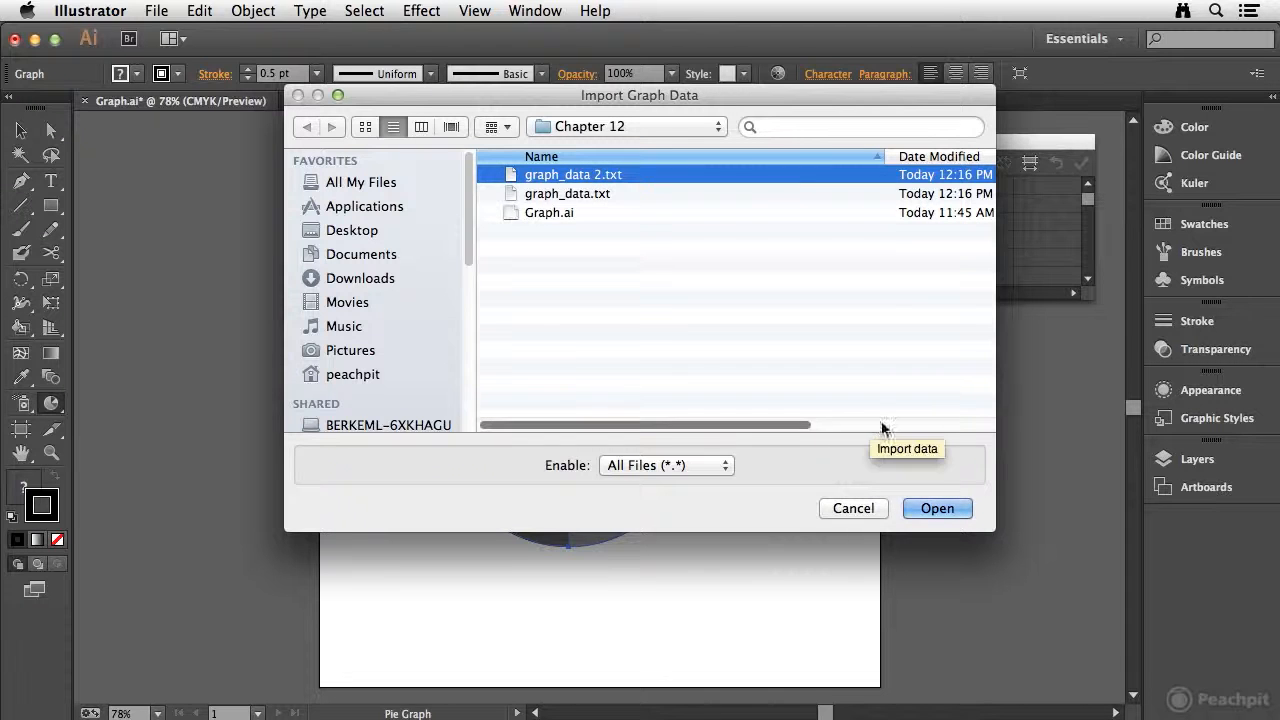
click(950, 512)
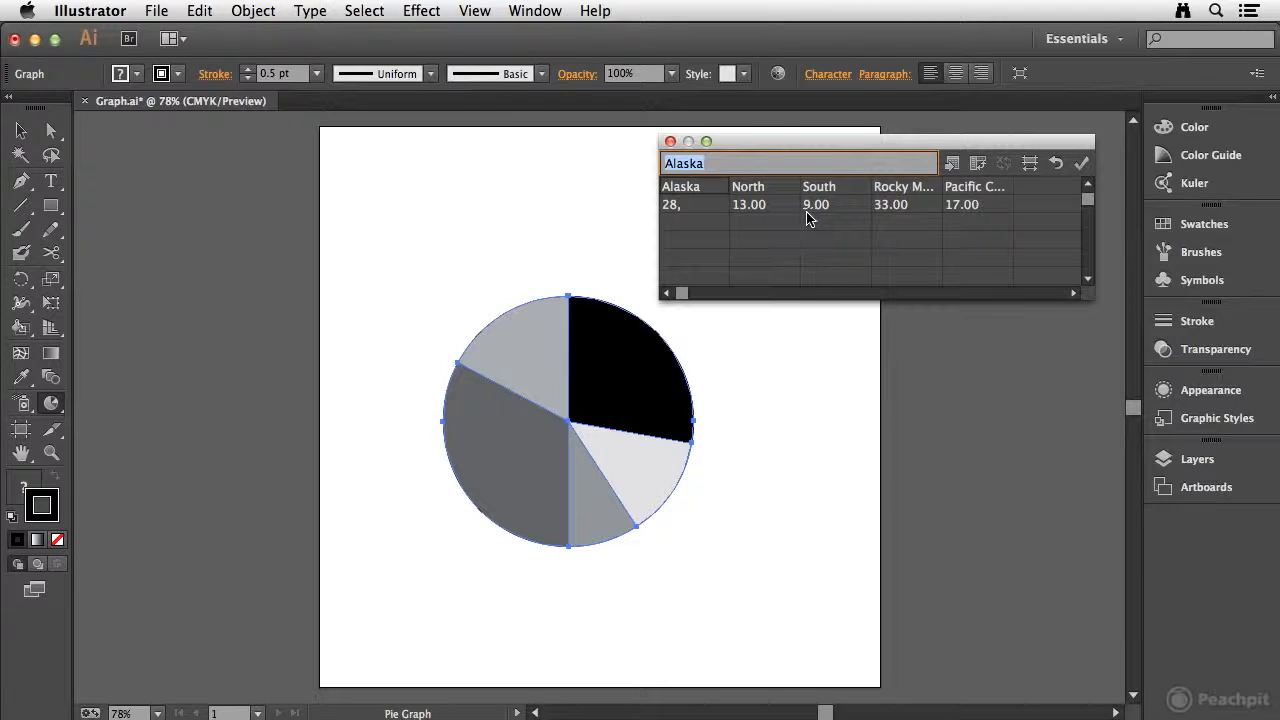
click(1083, 164)
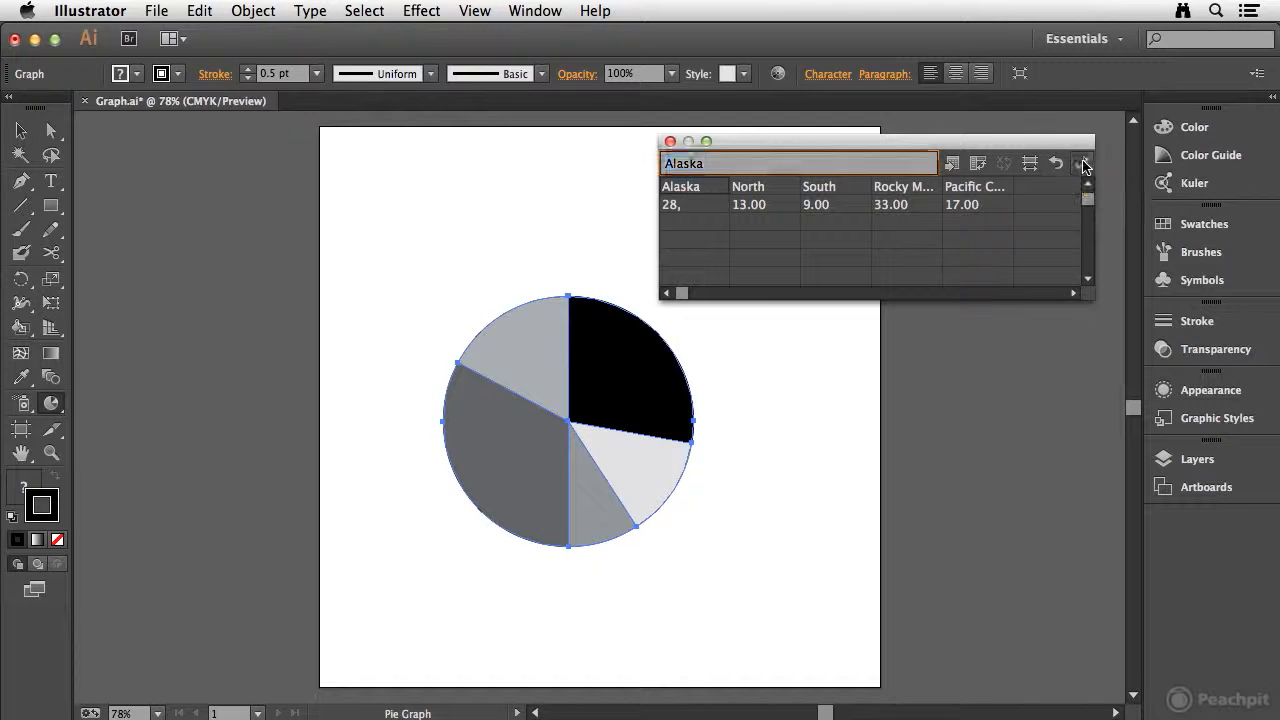
Step: Correct Alaska's value to 28 by removing its trailing comma in the data cell
drag(757, 146, 819, 511)
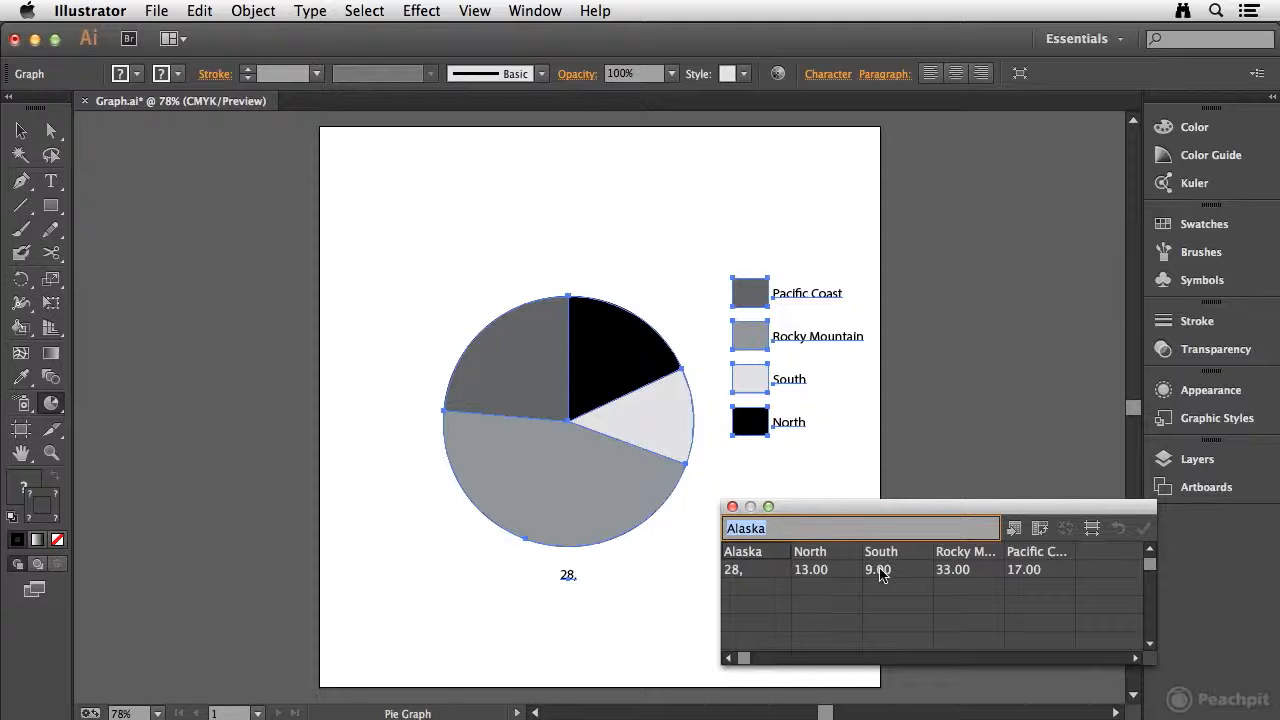
click(745, 576)
click(760, 524)
key(BackSpace)
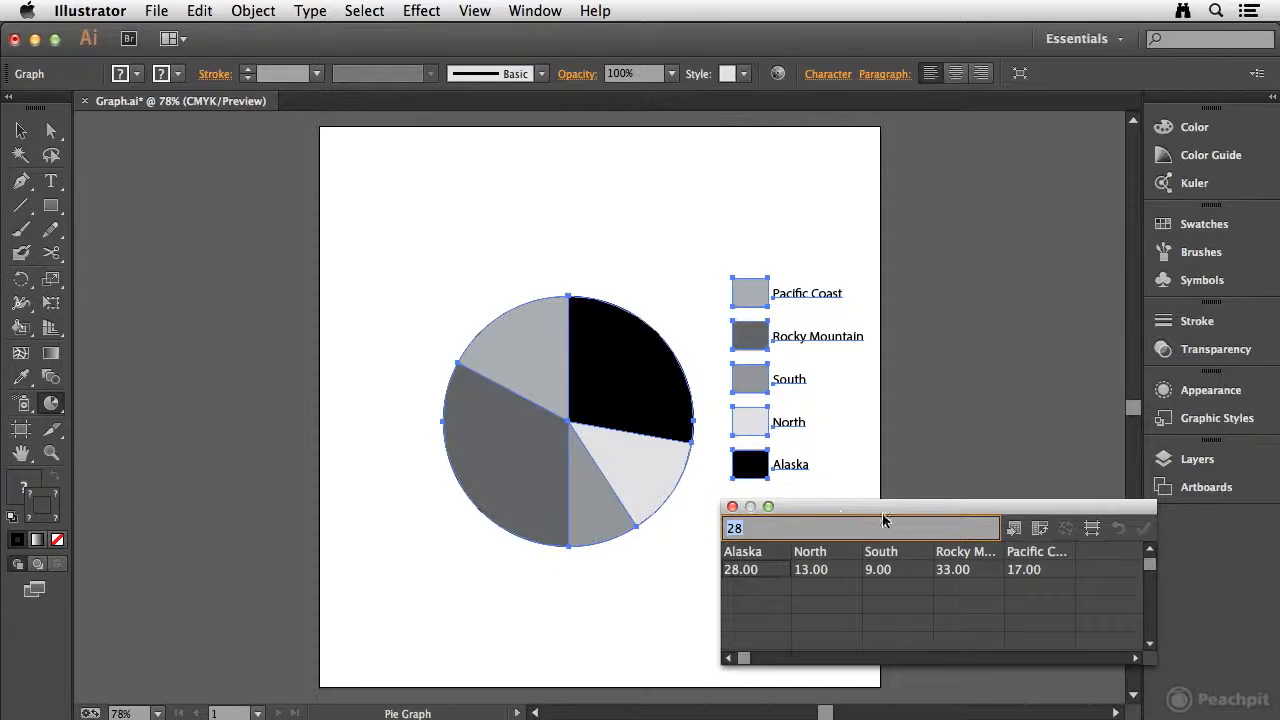
Step: Transpose the graph data's rows and columns and apply the result to the pie graph
drag(890, 511, 455, 129)
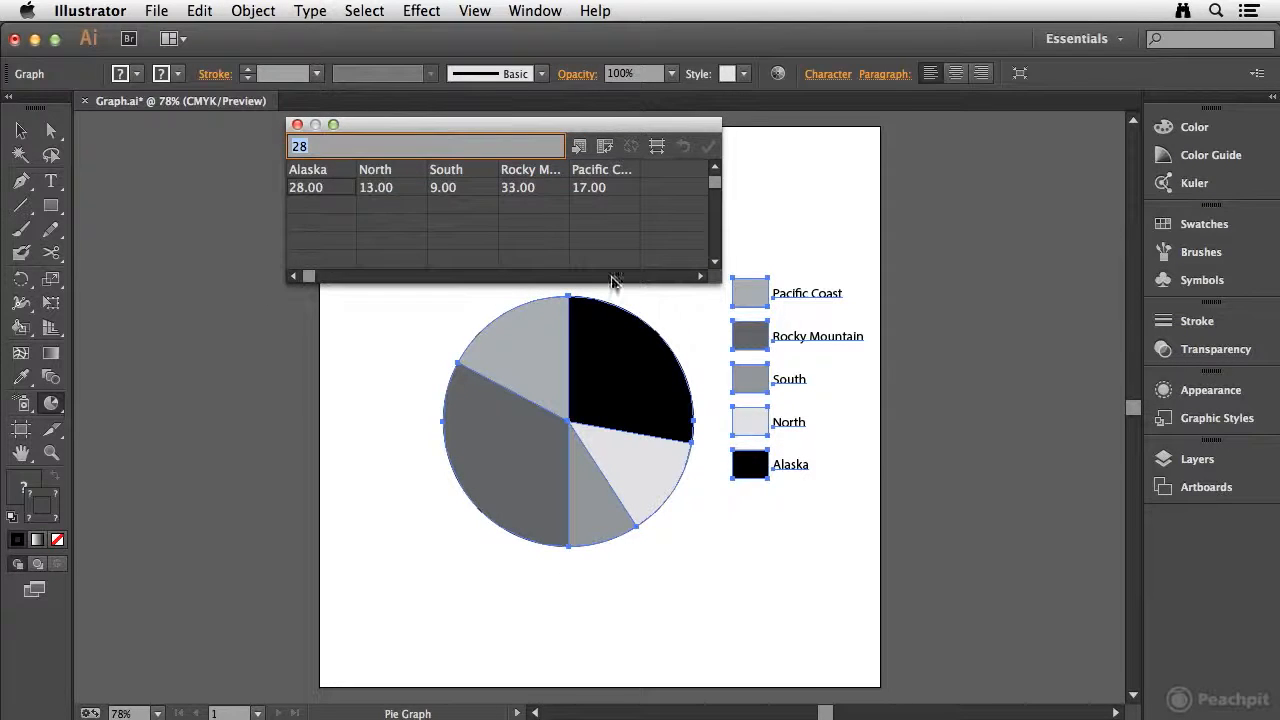
drag(834, 217, 795, 300)
drag(413, 116, 509, 126)
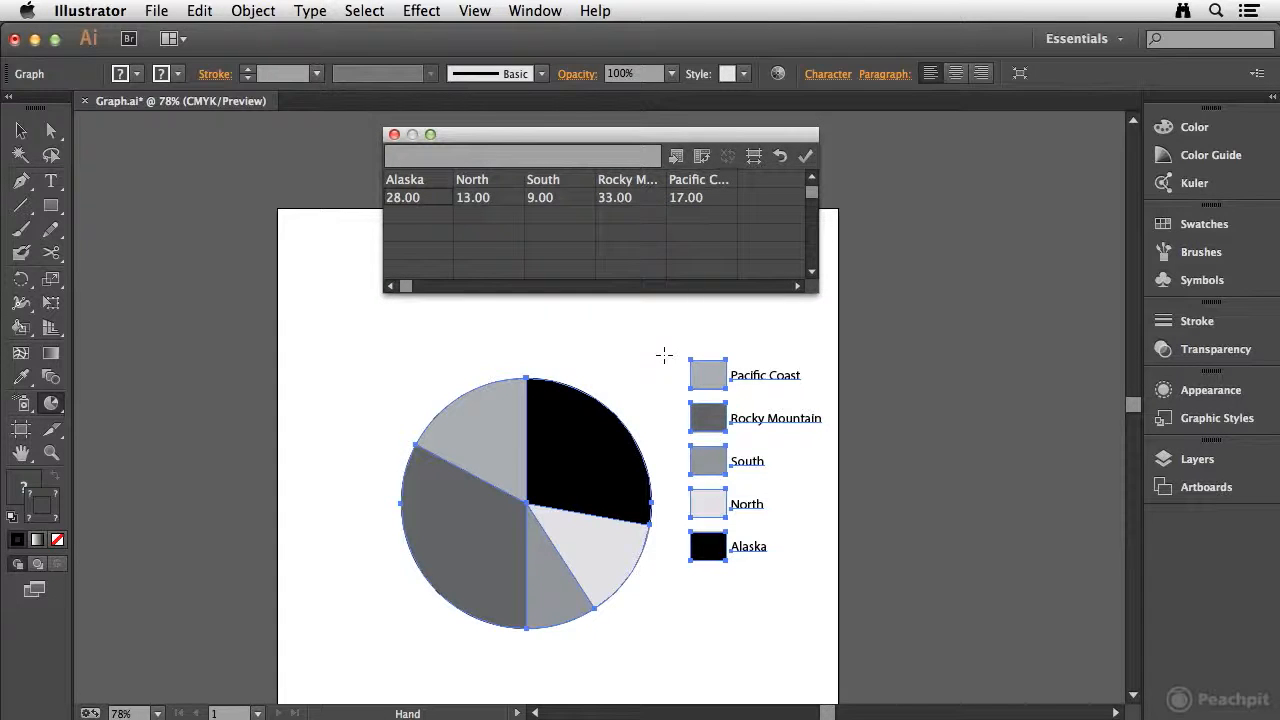
click(701, 157)
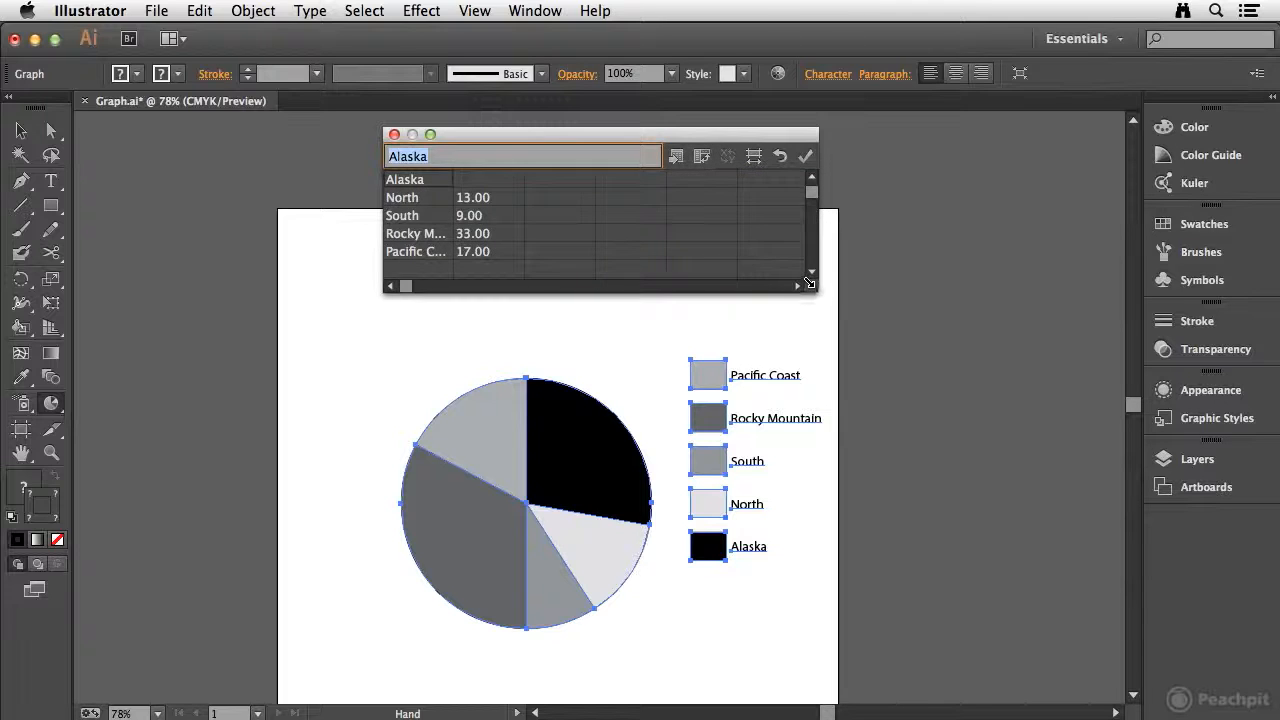
drag(811, 288, 820, 343)
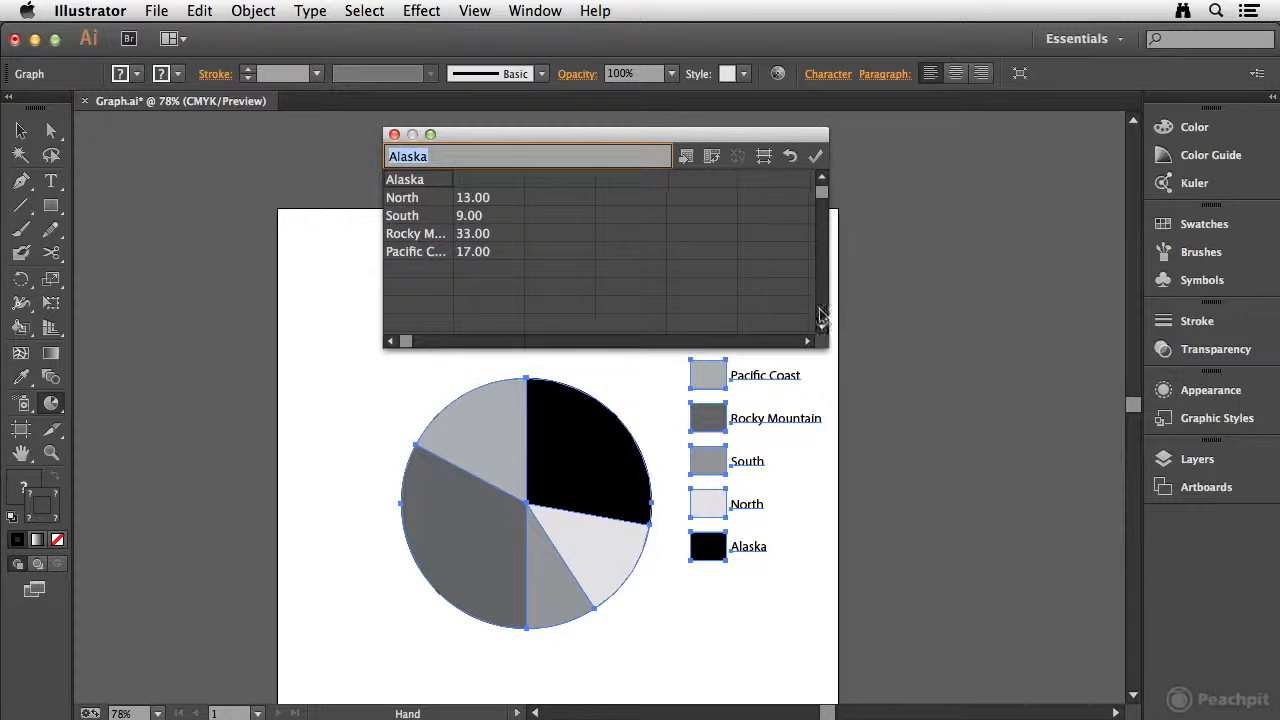
click(817, 157)
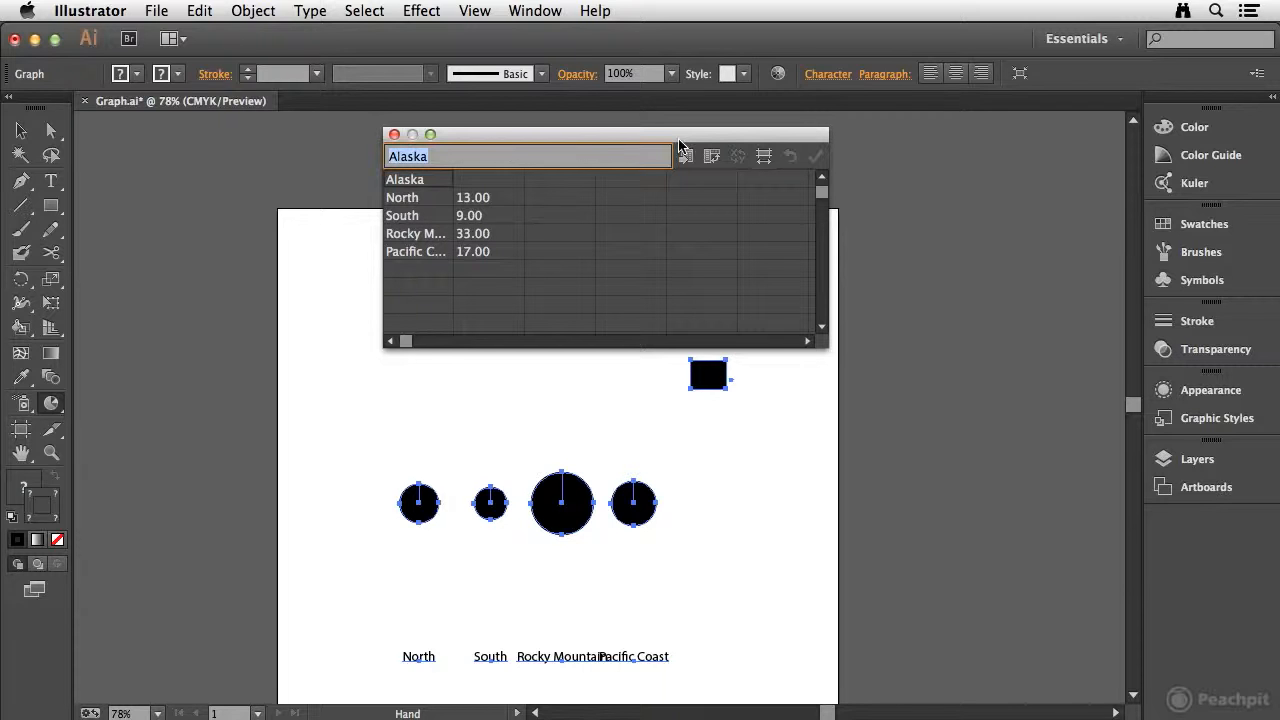
Step: Toggle the data transposition back and forth to return the labels to the first row
click(713, 158)
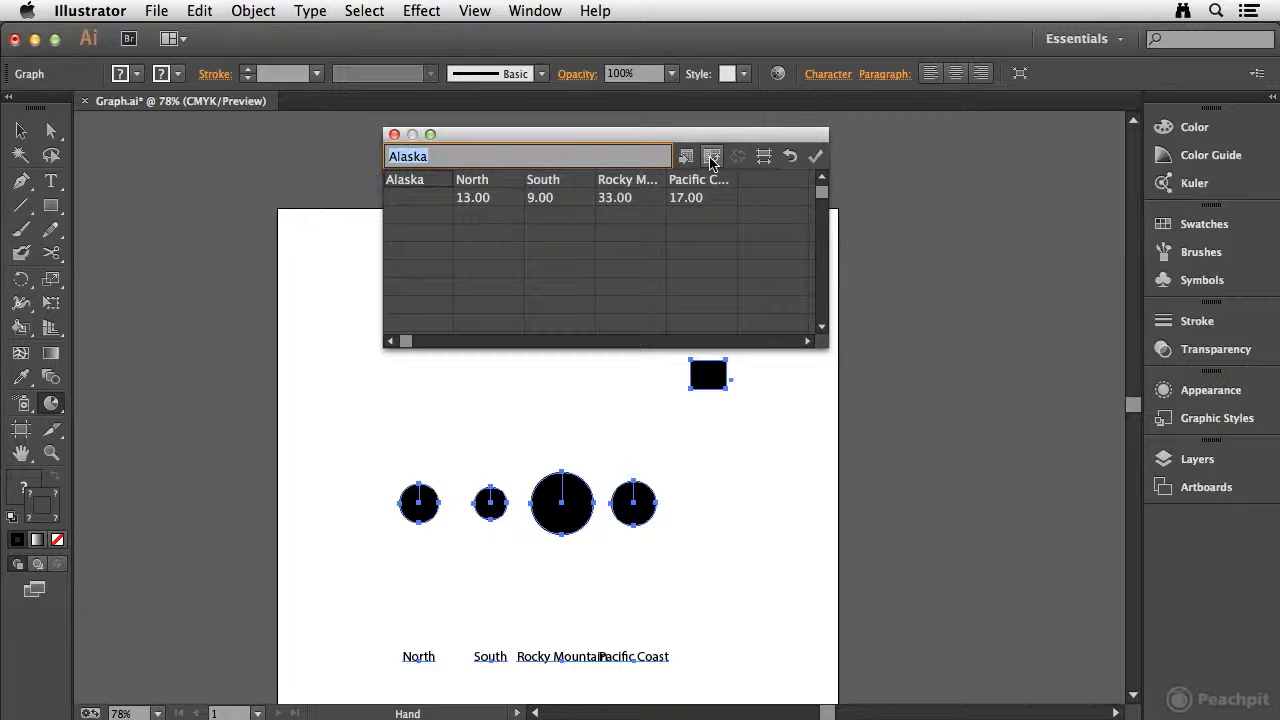
drag(821, 342, 903, 348)
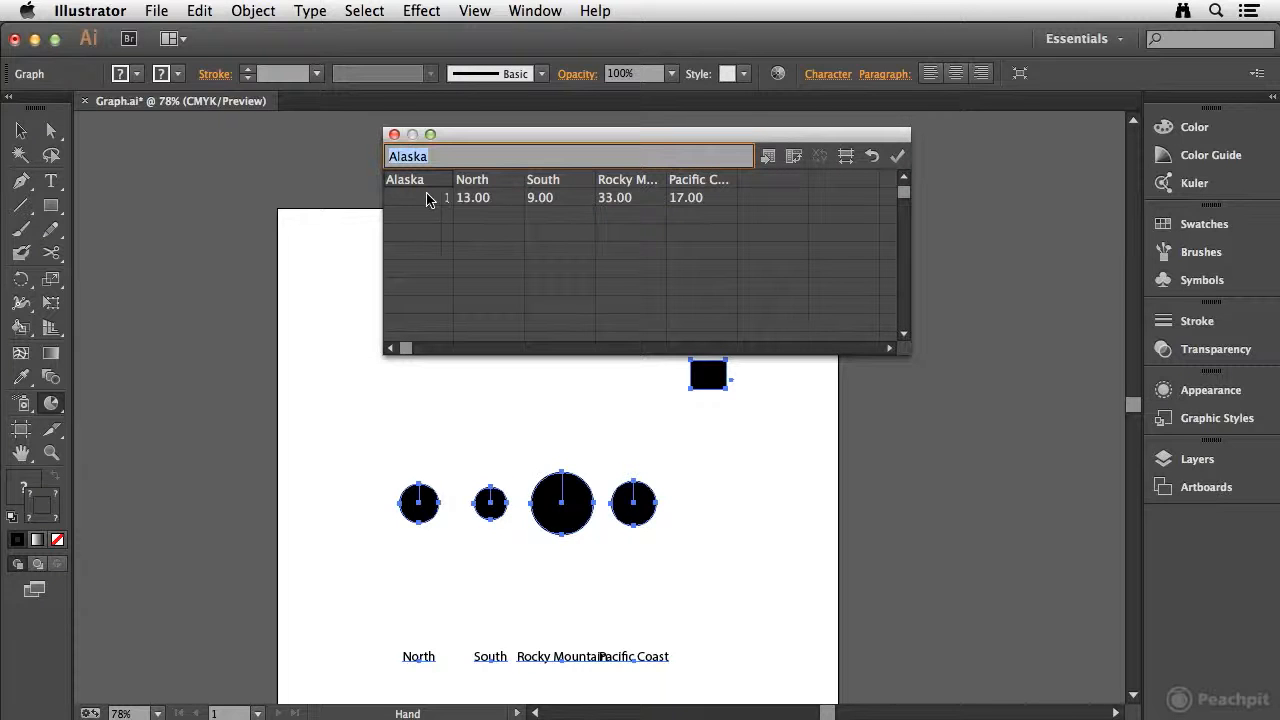
click(793, 156)
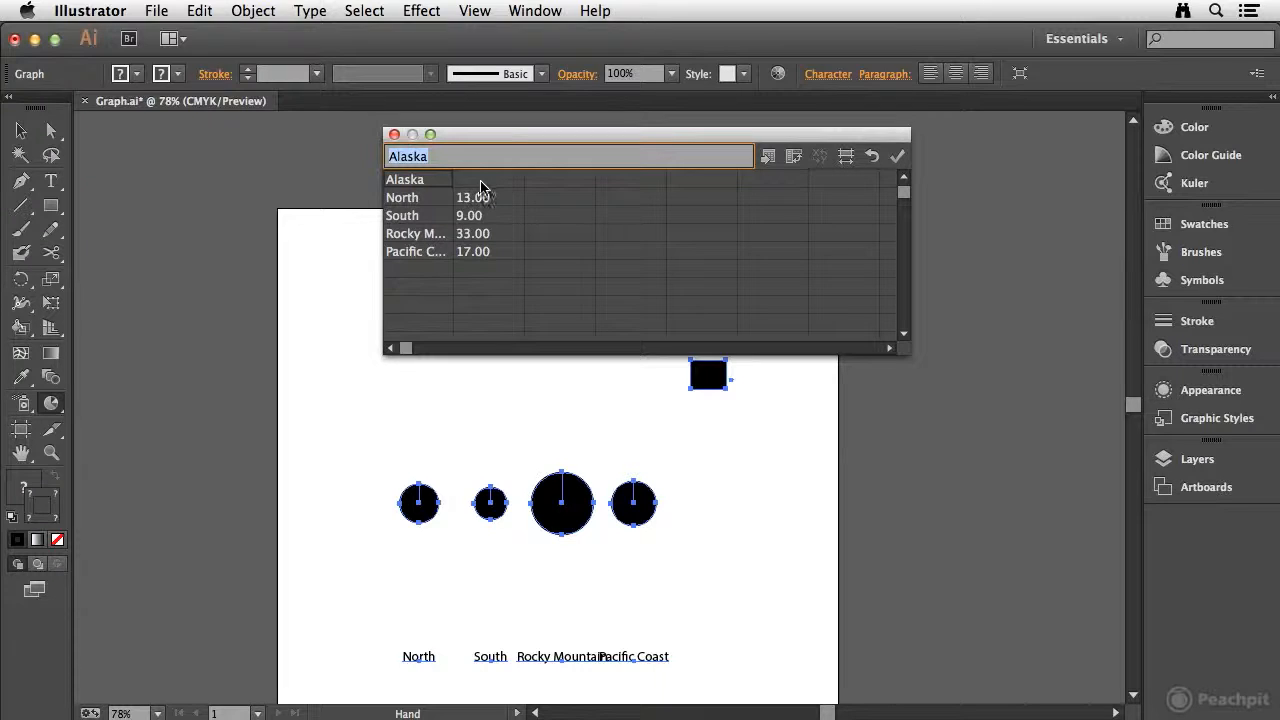
click(793, 156)
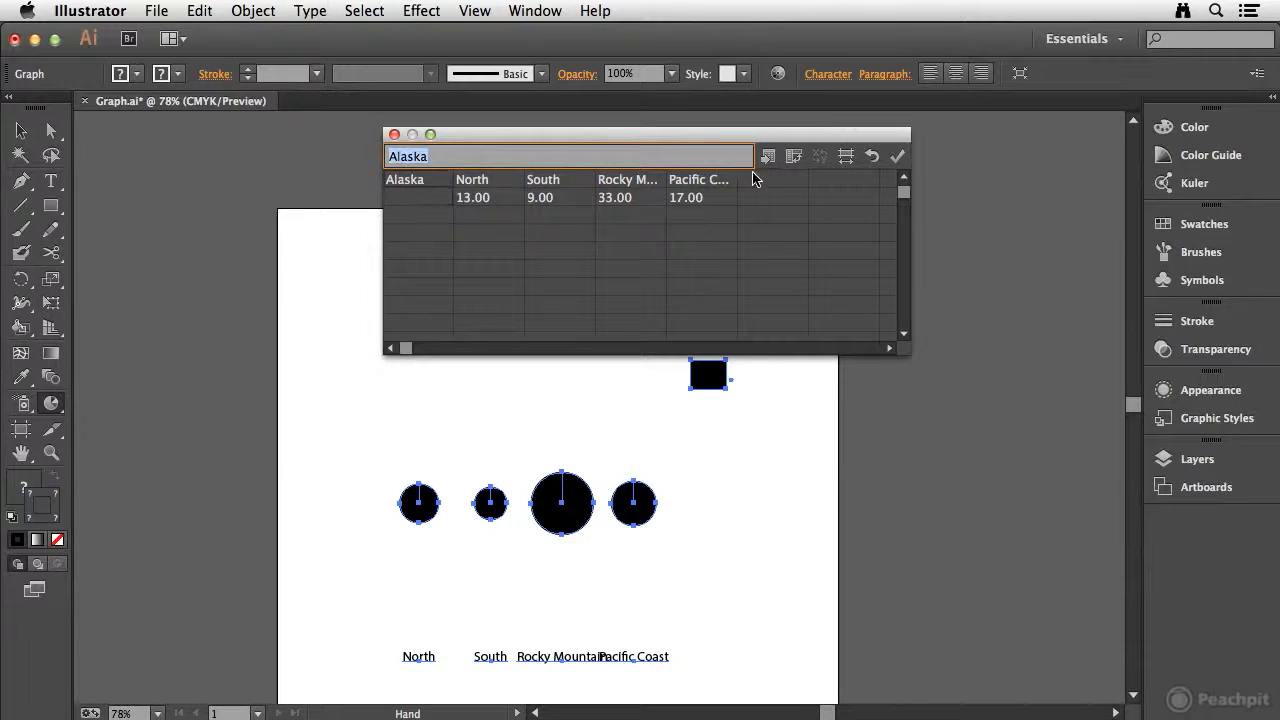
Step: Reimport graph_data 2.txt, apply the data to the pie graph, and close the graph data window
click(769, 157)
click(580, 176)
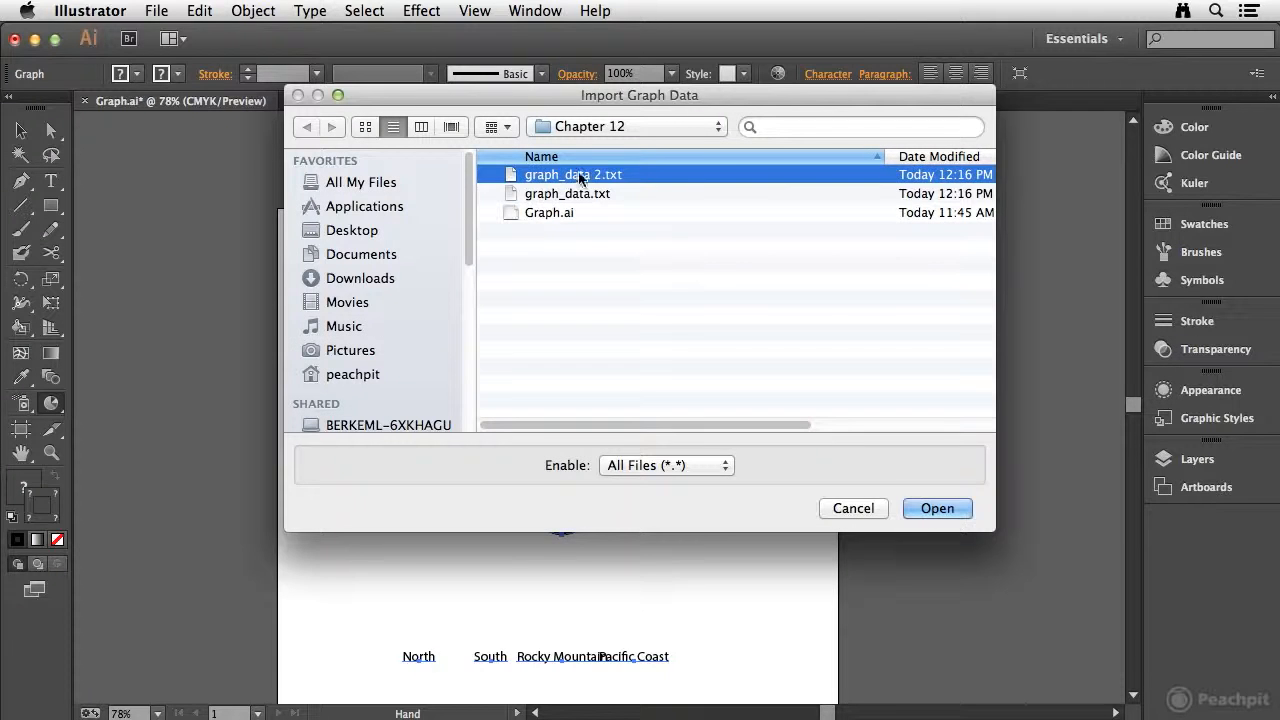
click(966, 510)
click(420, 200)
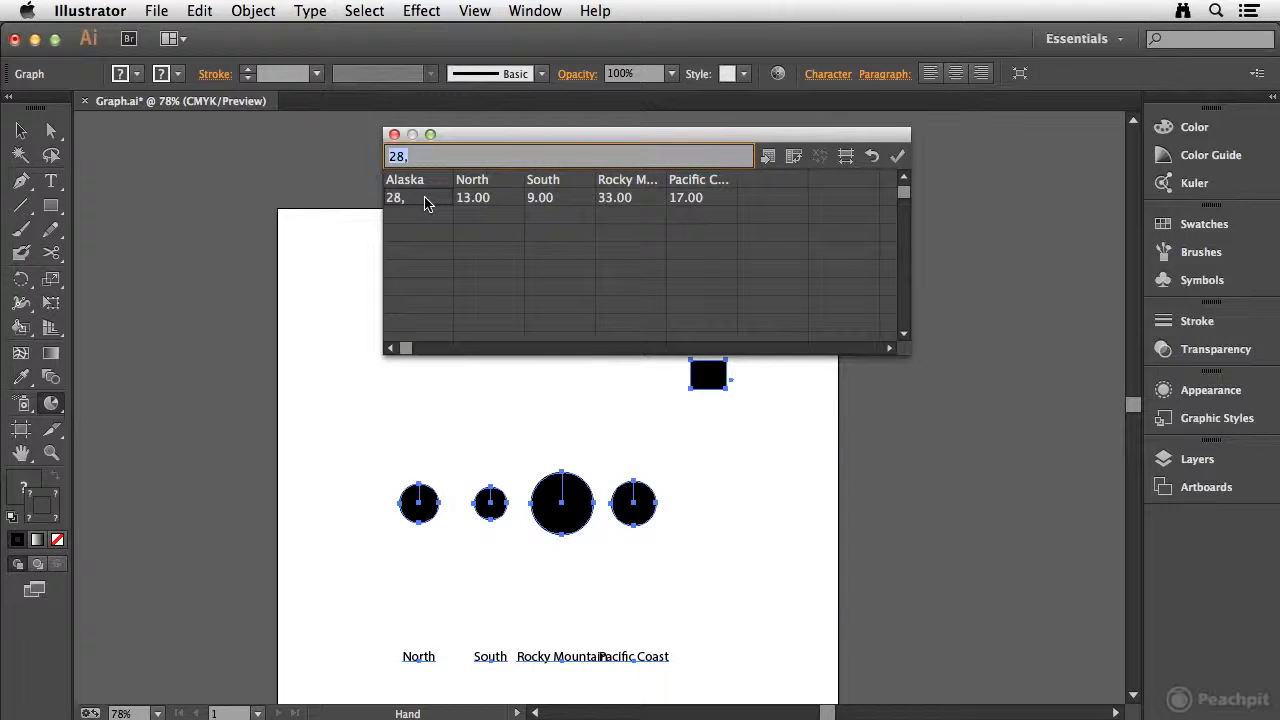
click(437, 158)
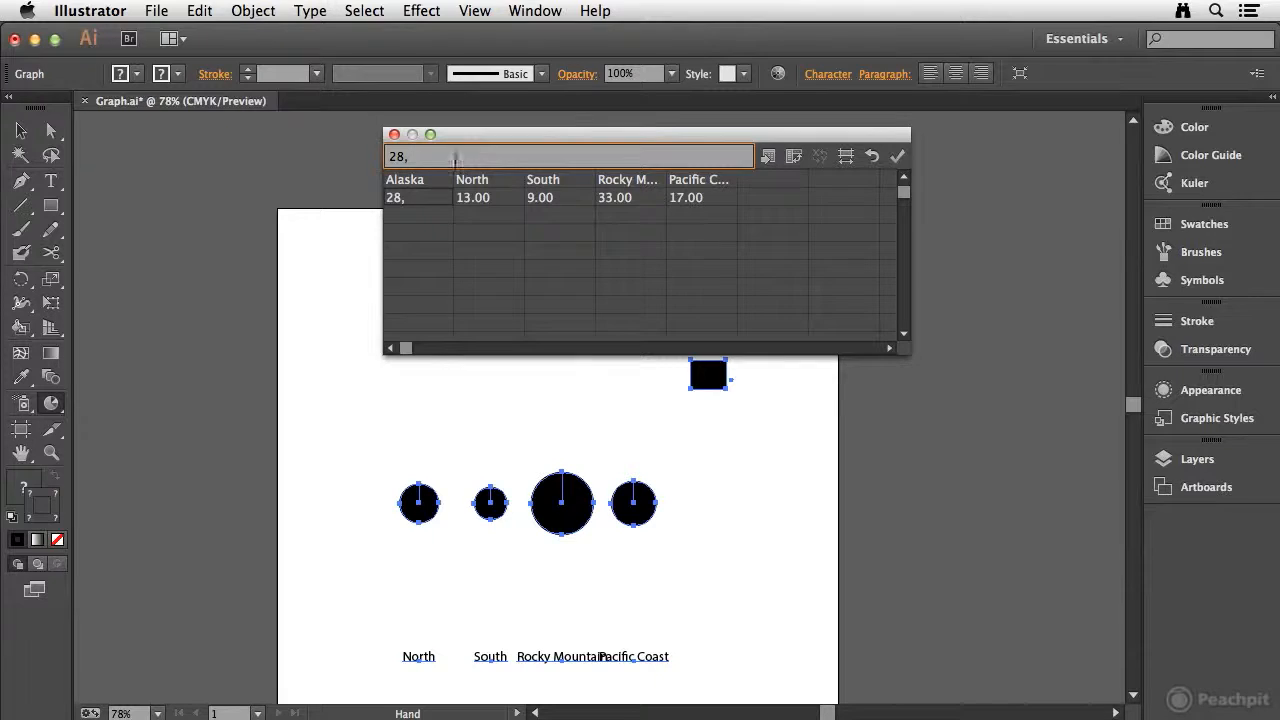
click(897, 156)
drag(679, 120, 884, 103)
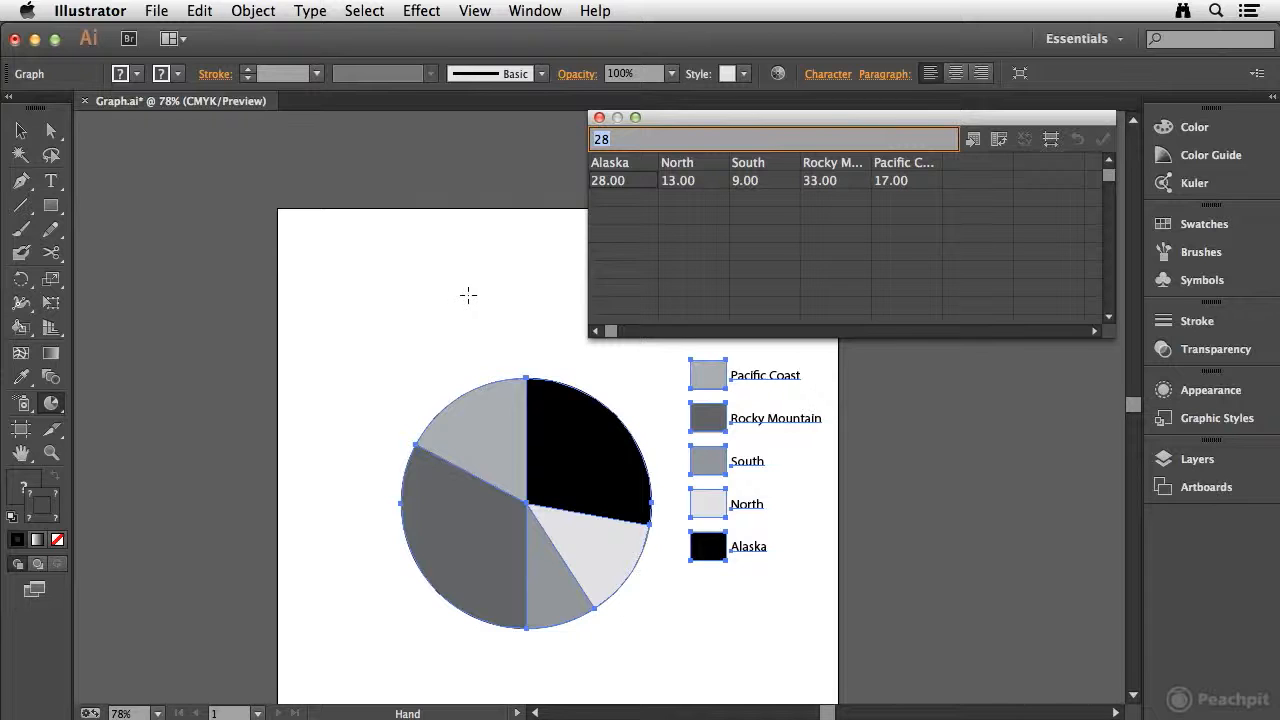
click(599, 118)
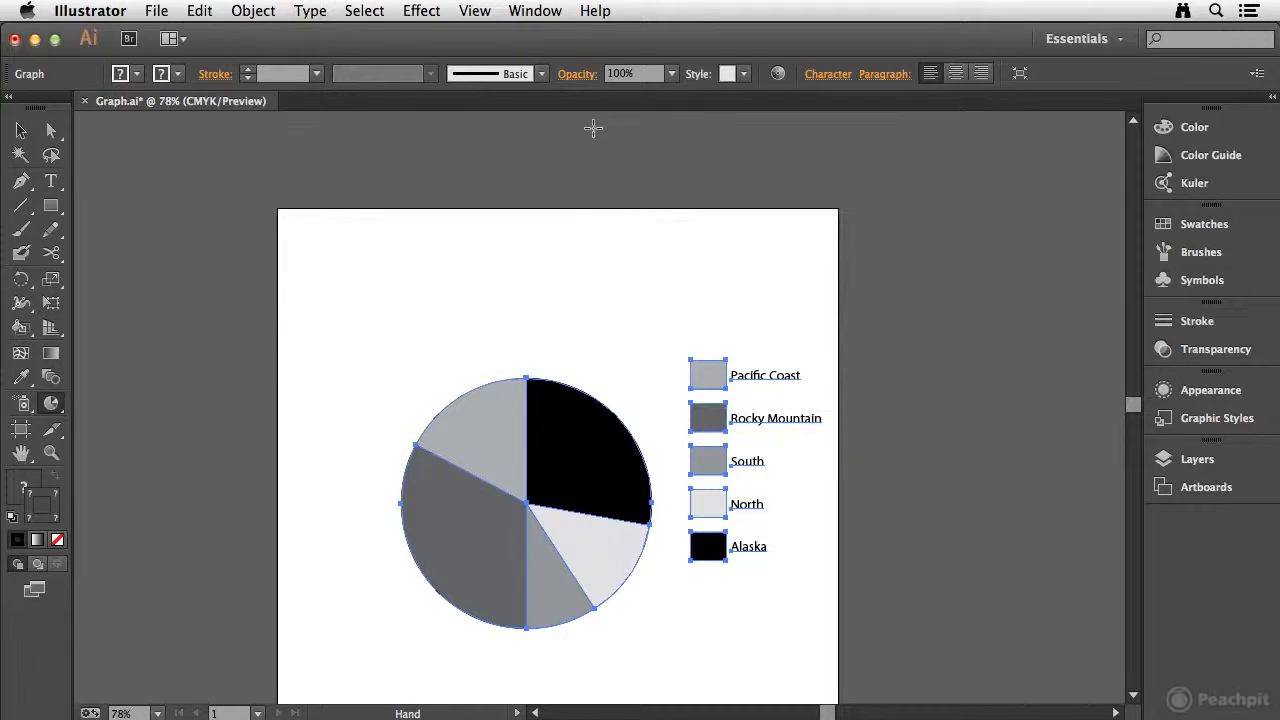
Step: Open the pie graph's data window to review the values, then close it
click(245, 8)
click(247, 9)
click(253, 10)
mouse_move(323, 594)
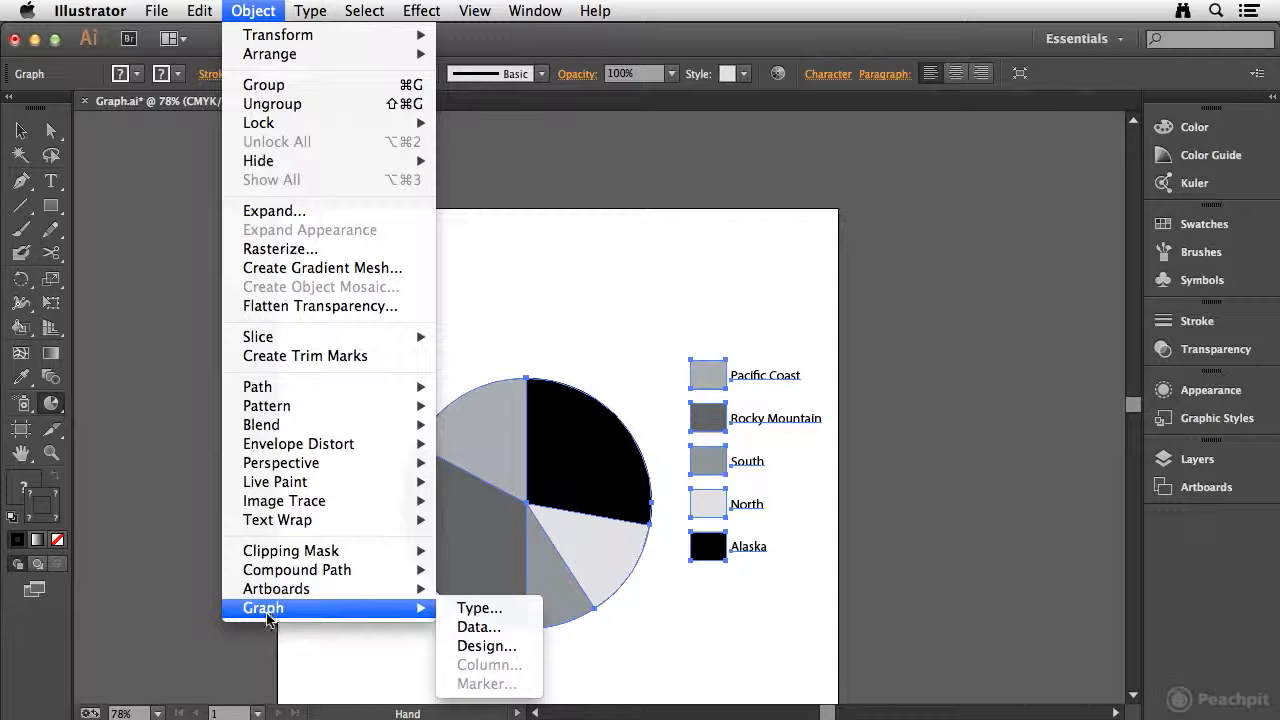
click(520, 627)
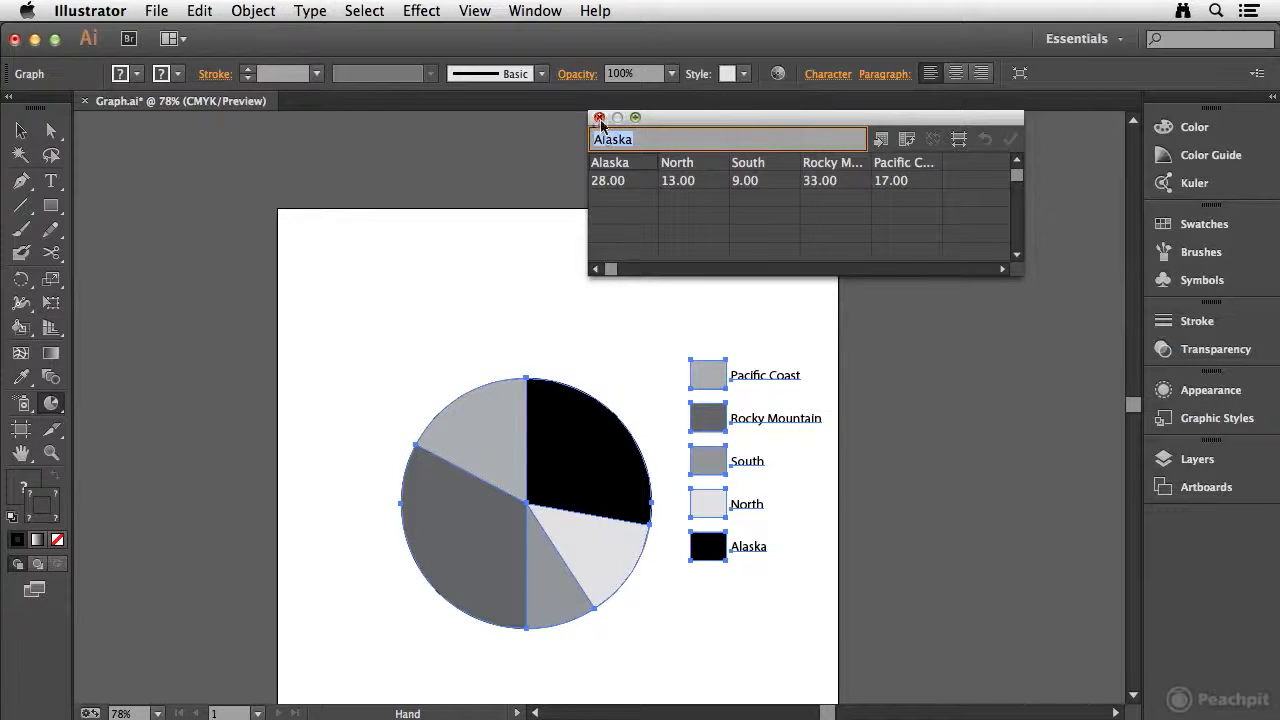
click(599, 118)
Step: Change the graph type to Radar
click(264, 14)
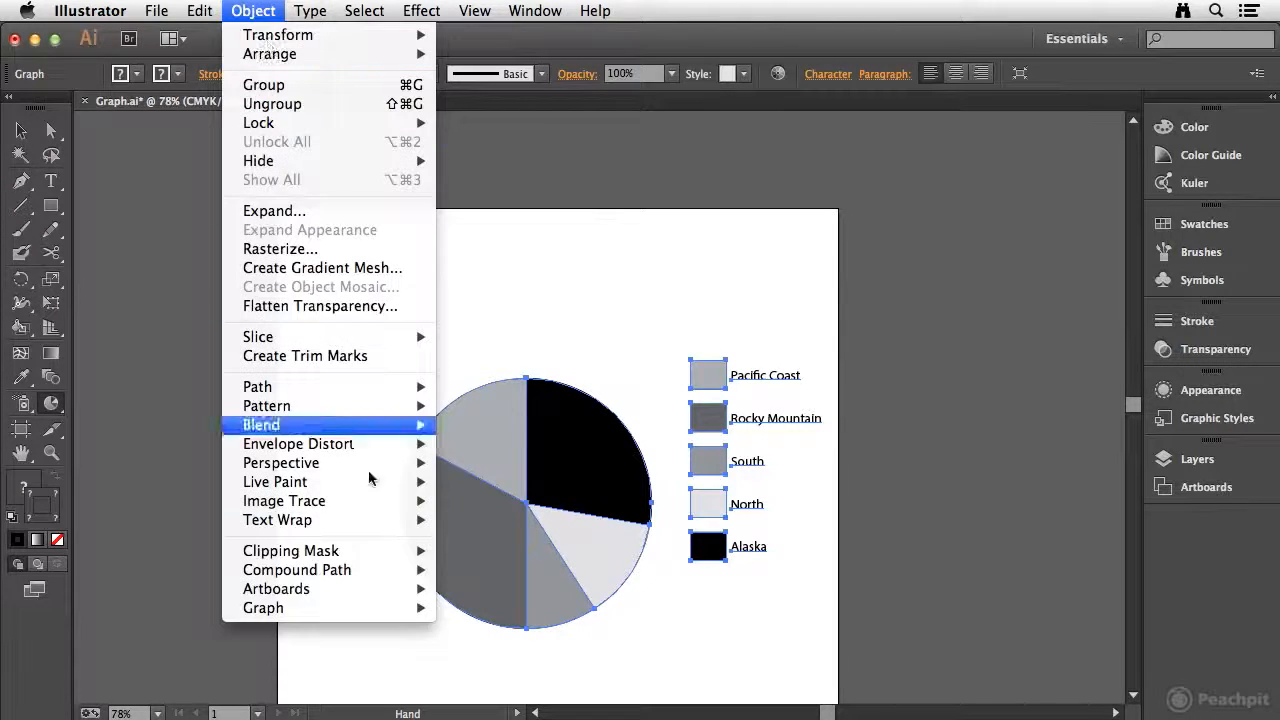
mouse_move(338, 610)
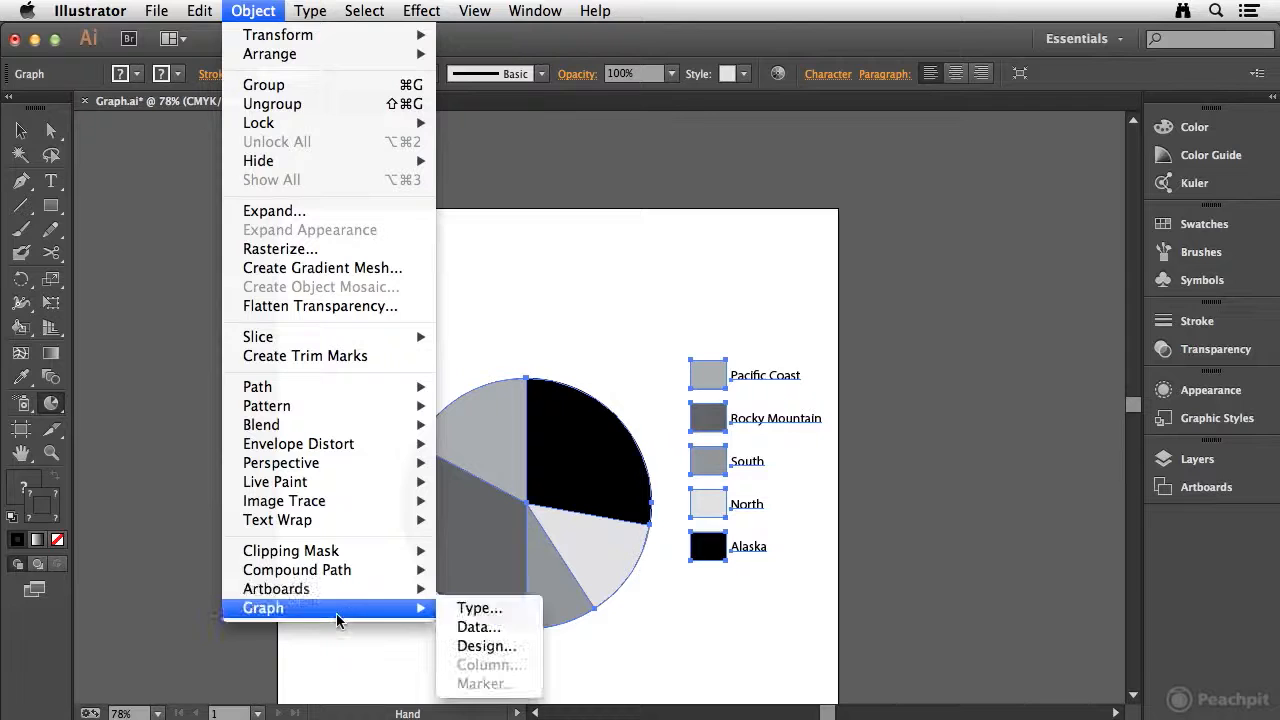
click(519, 610)
mouse_move(914, 120)
mouse_down()
mouse_move(886, 116)
mouse_move(898, 125)
mouse_up()
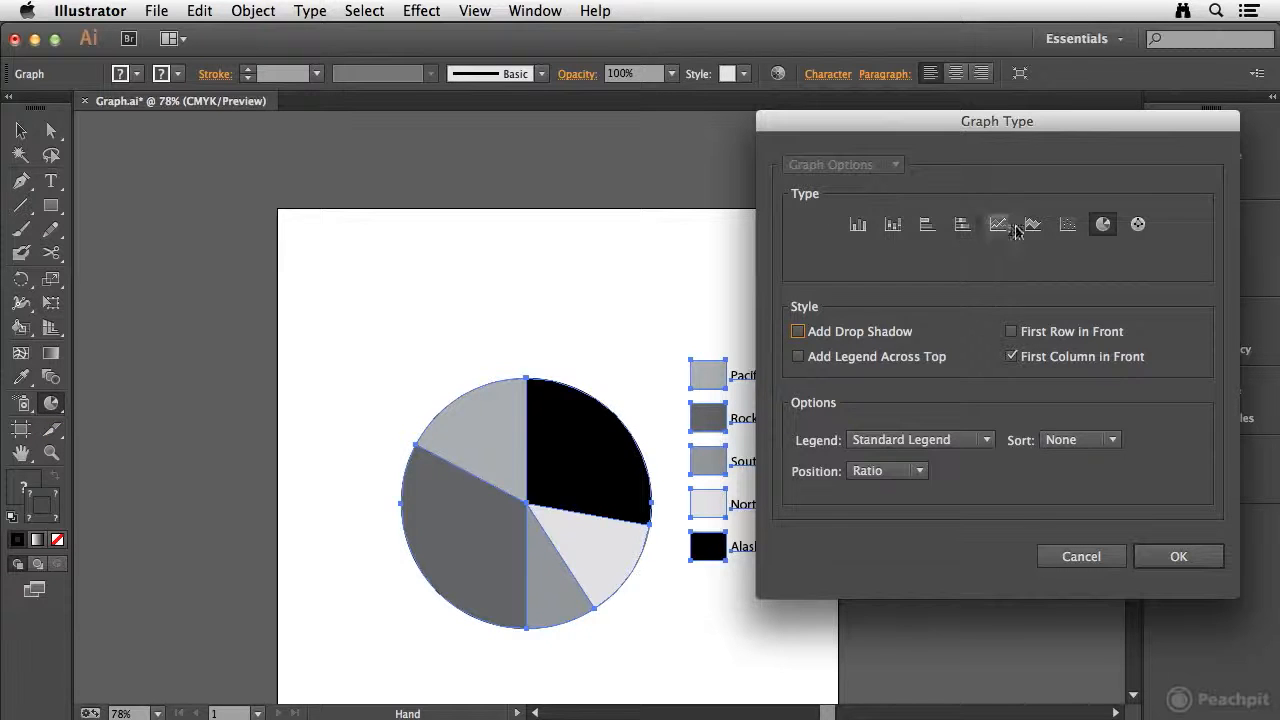
click(1139, 226)
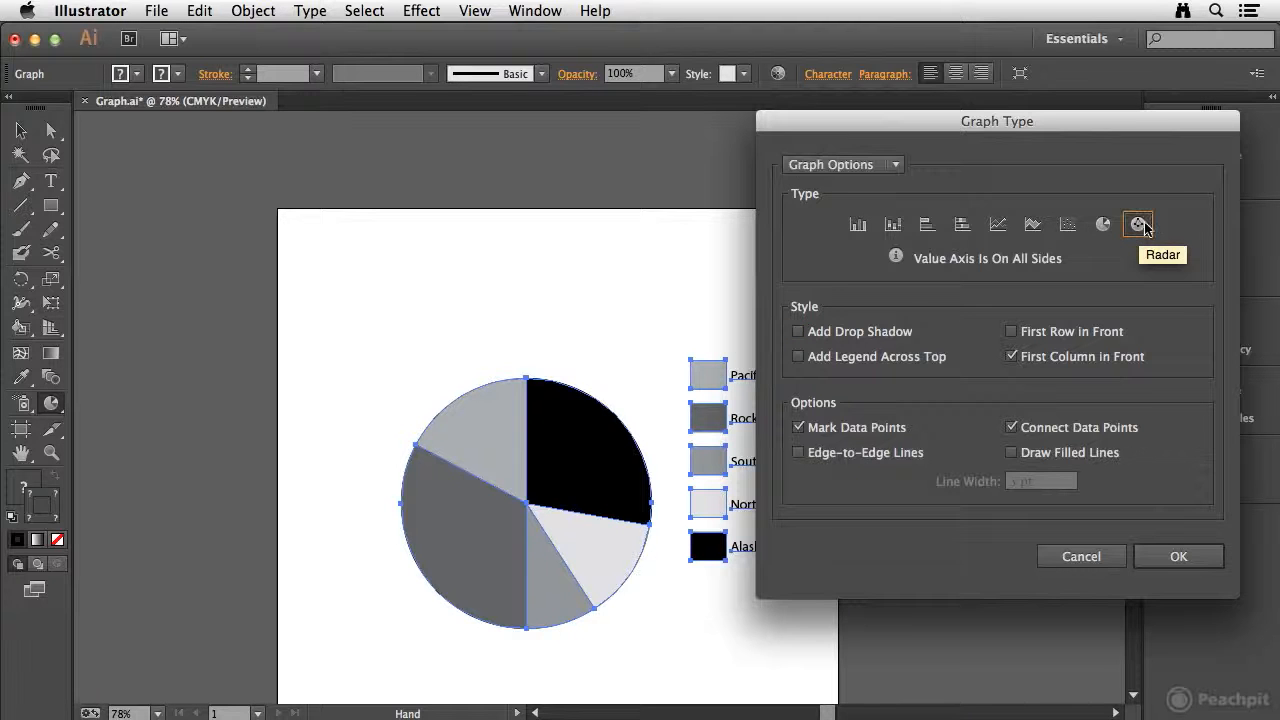
click(1180, 558)
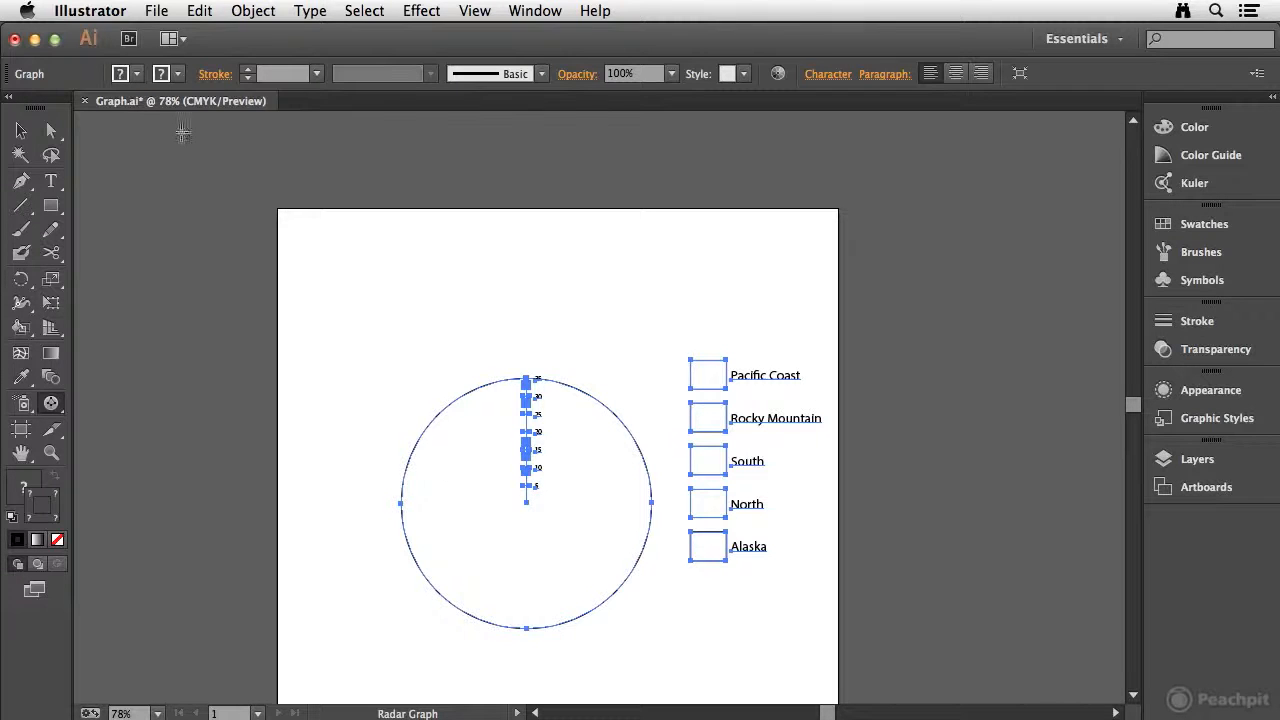
Step: Change the graph type to Line
click(253, 10)
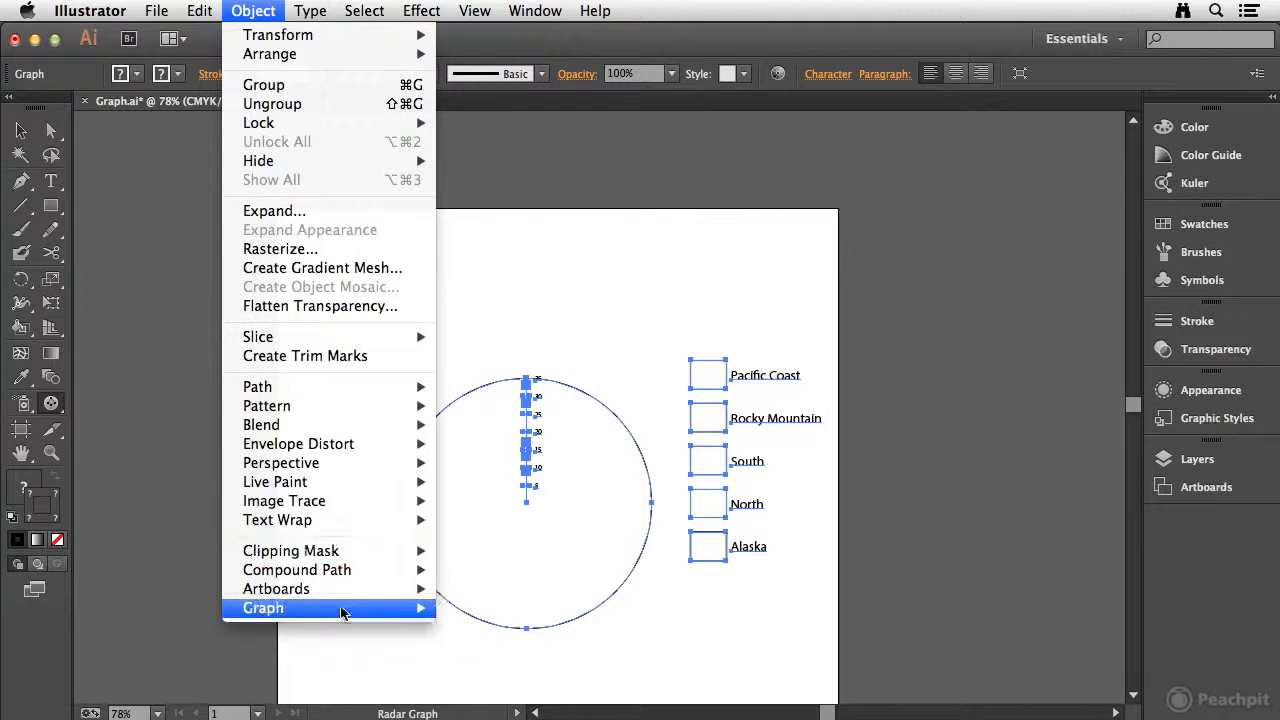
mouse_move(330, 607)
click(506, 617)
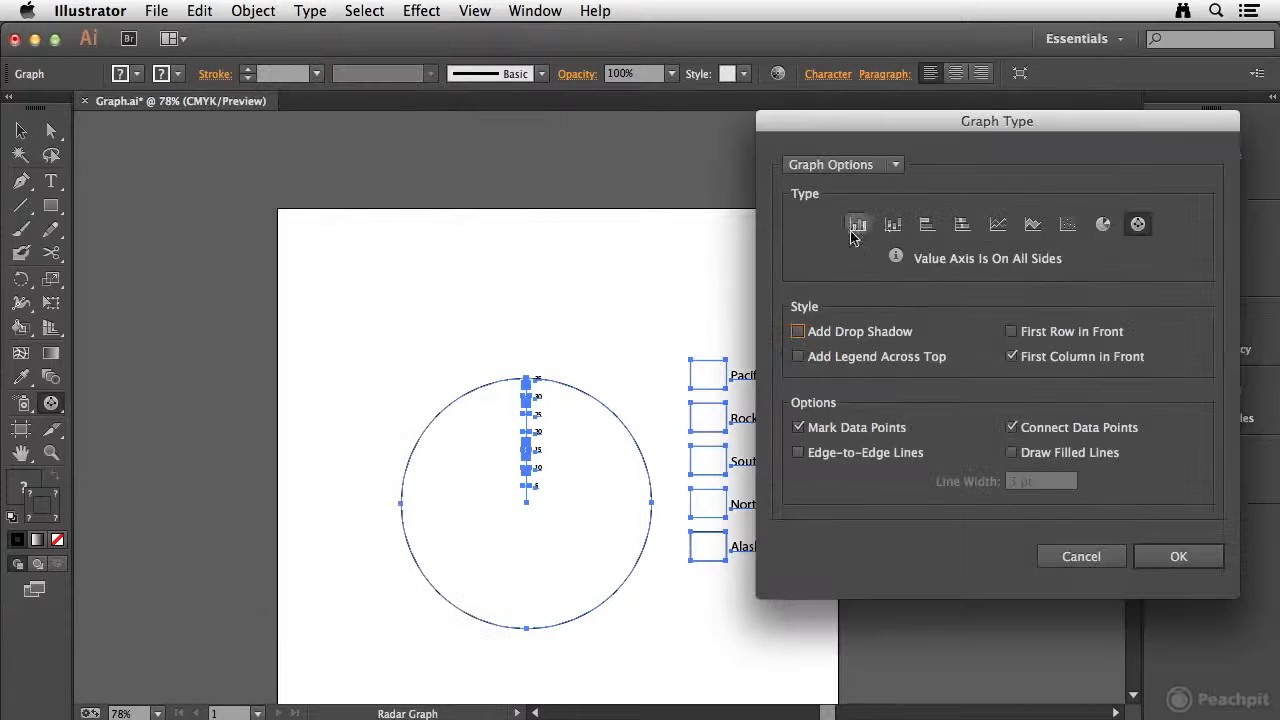
click(998, 226)
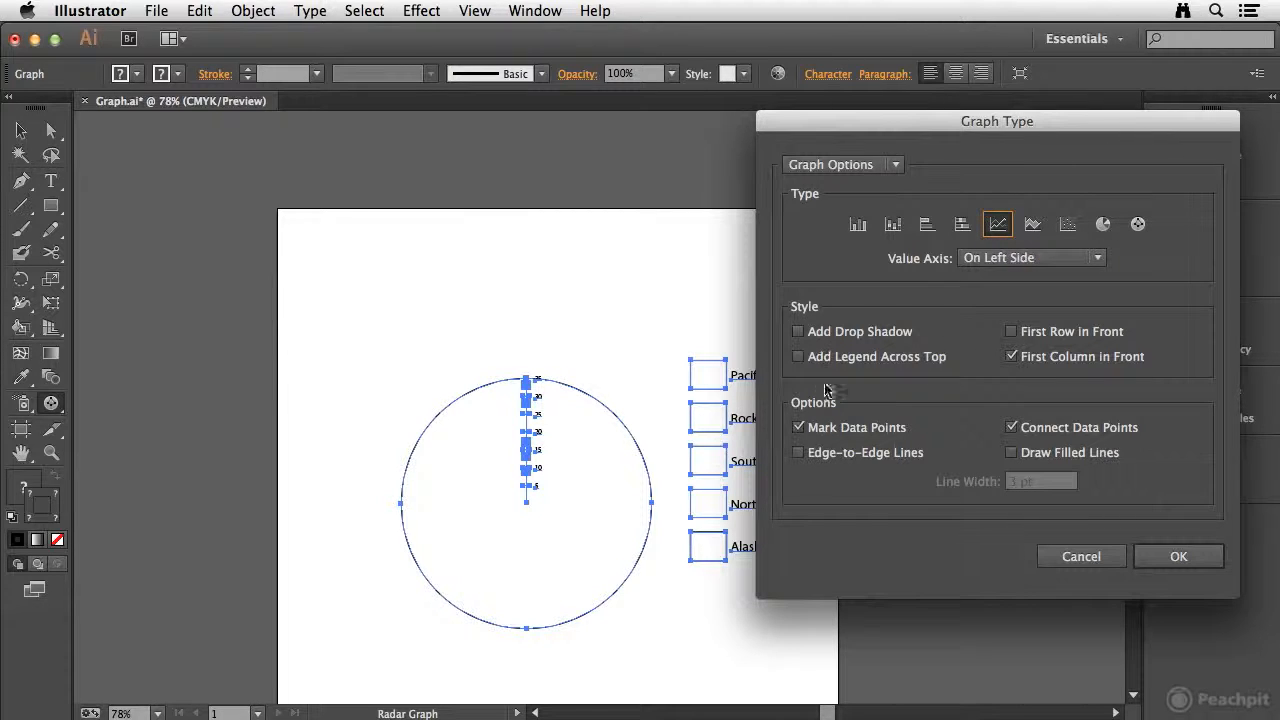
click(1180, 557)
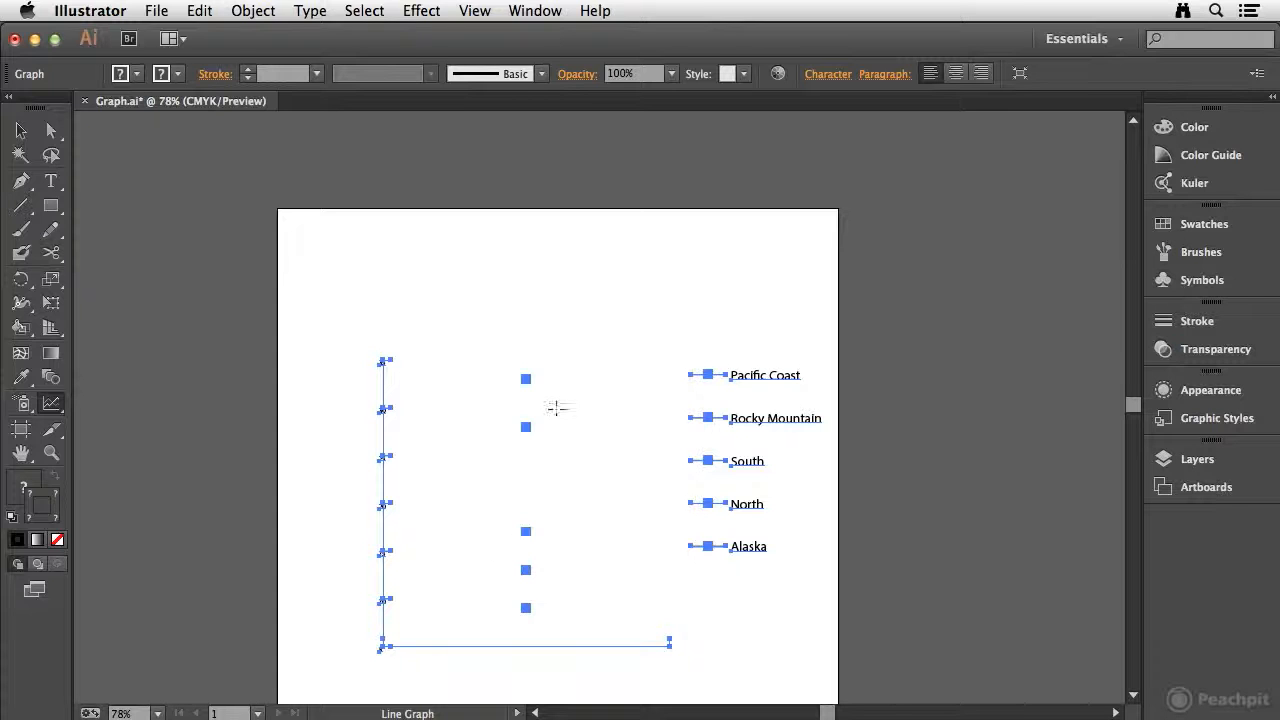
Step: Open the graph data, enlarge its window, transpose rows and columns, and apply the data to the graph
click(253, 10)
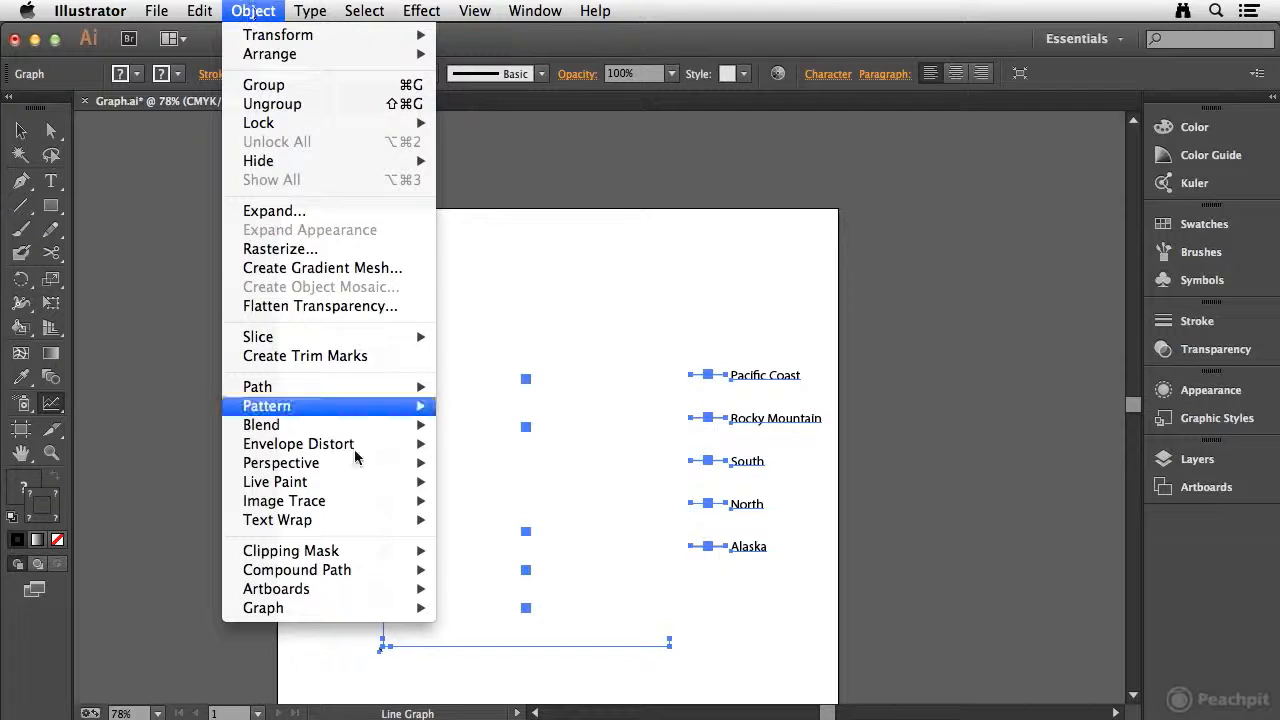
mouse_move(330, 607)
click(492, 630)
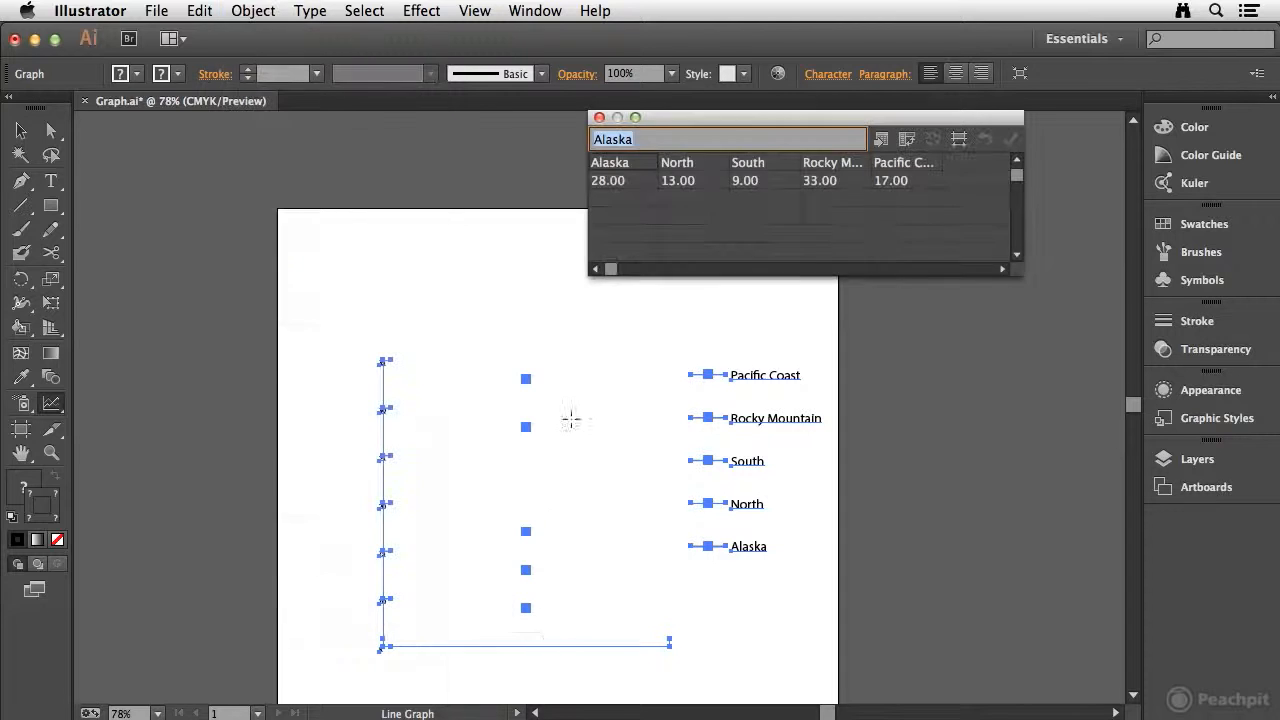
drag(1019, 280, 1074, 521)
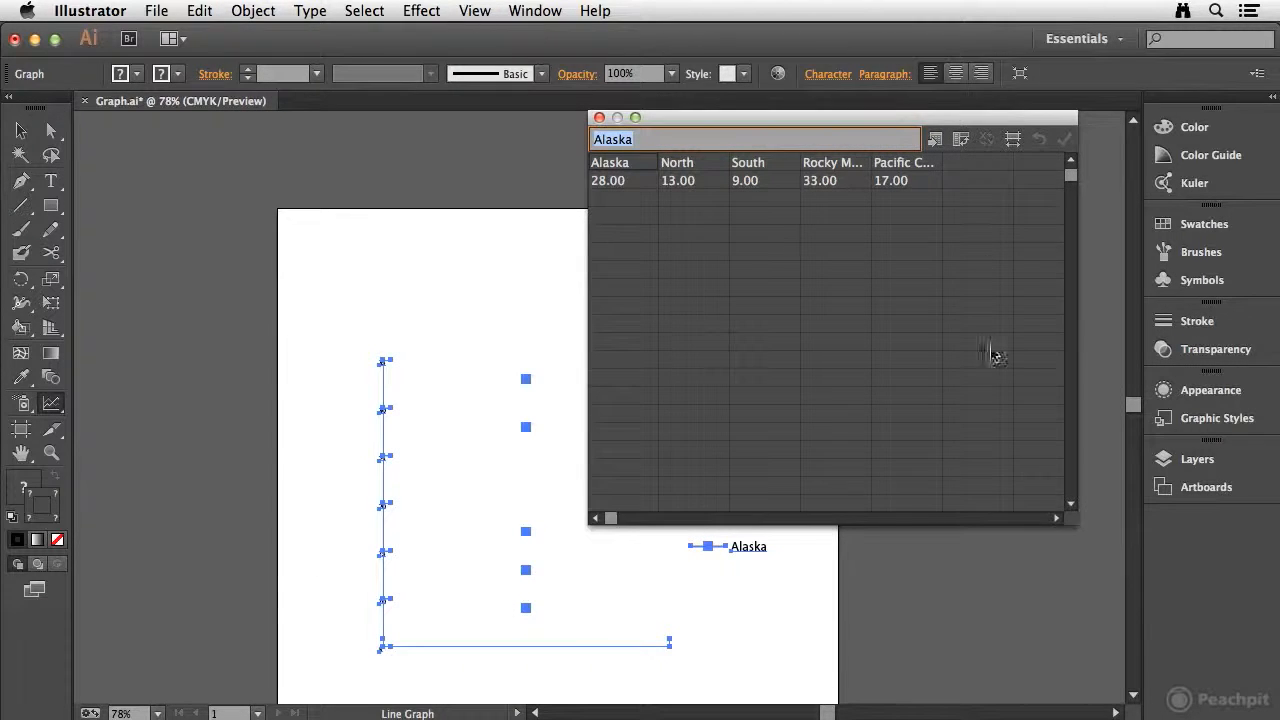
click(960, 142)
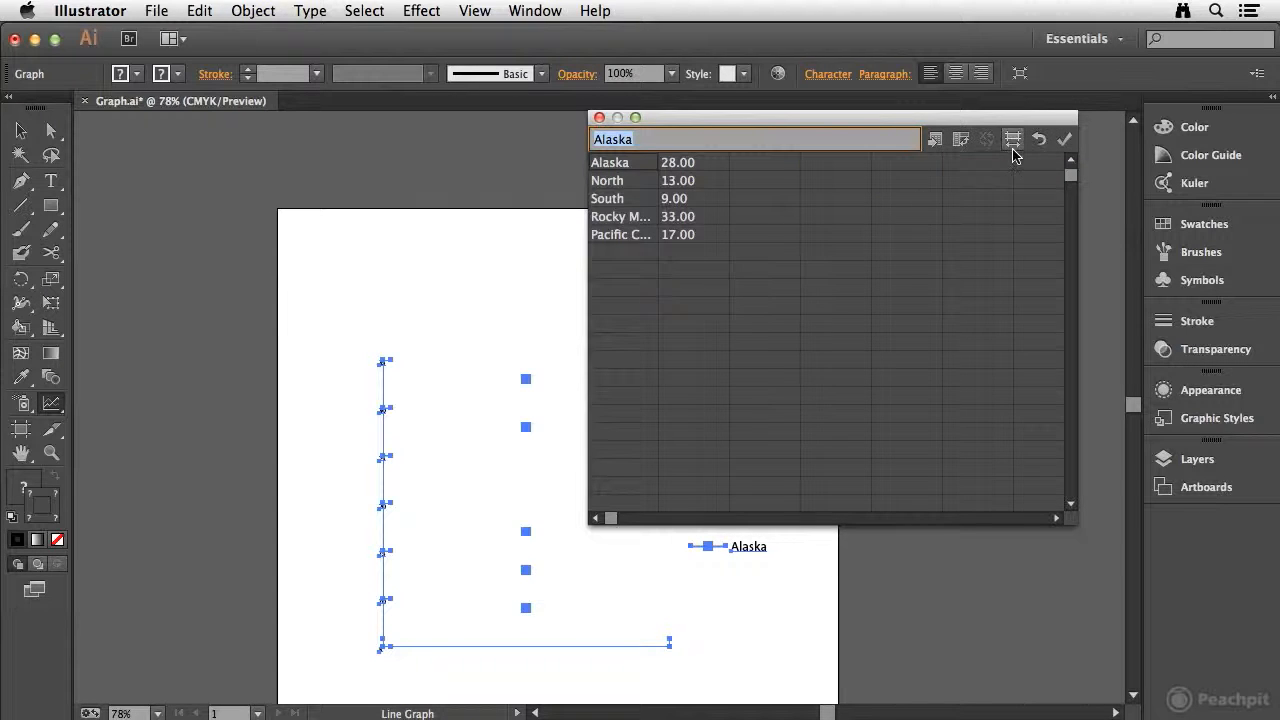
click(1064, 139)
Step: Copy the region labels and values and paste them one row lower to free the first row
drag(767, 122, 924, 142)
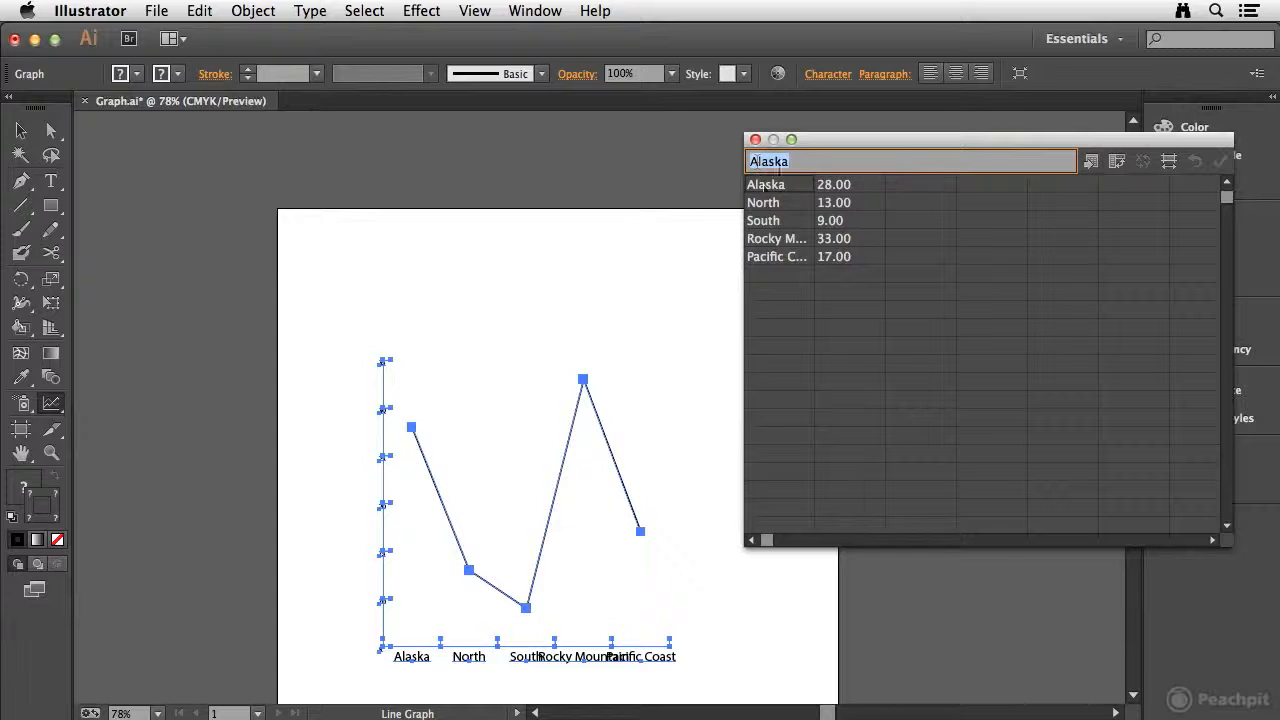
drag(760, 186, 850, 260)
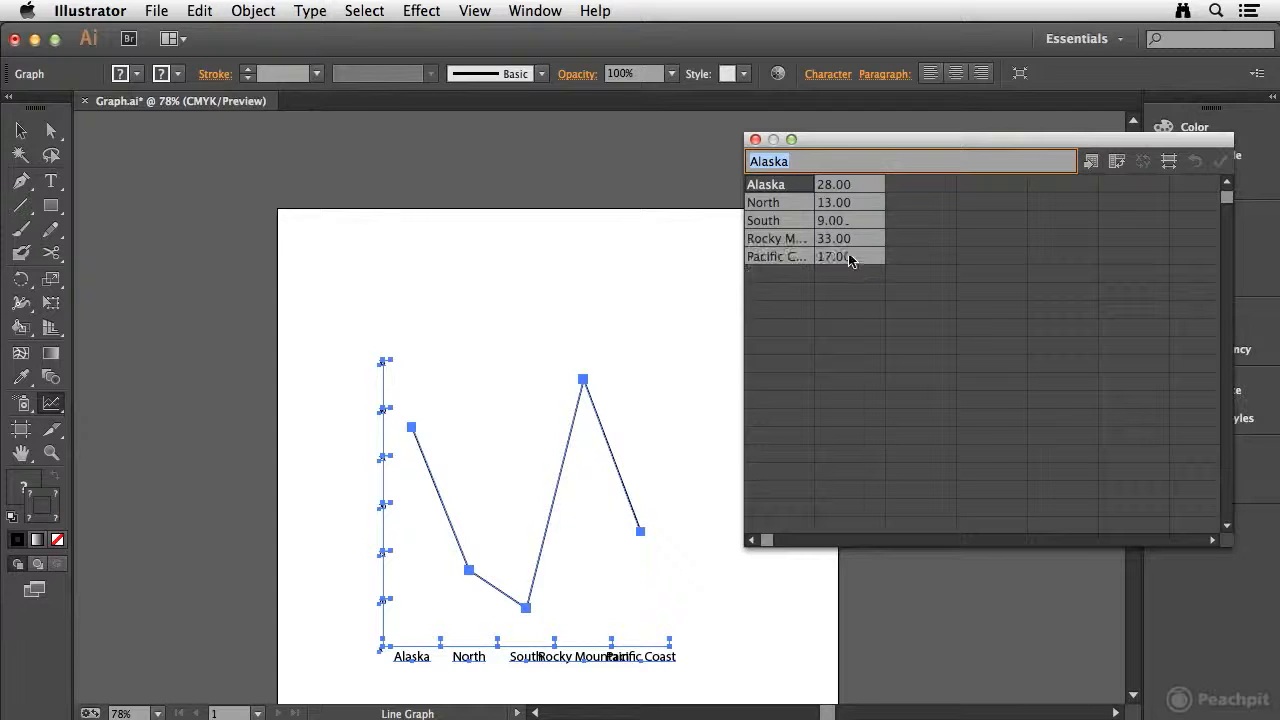
click(201, 11)
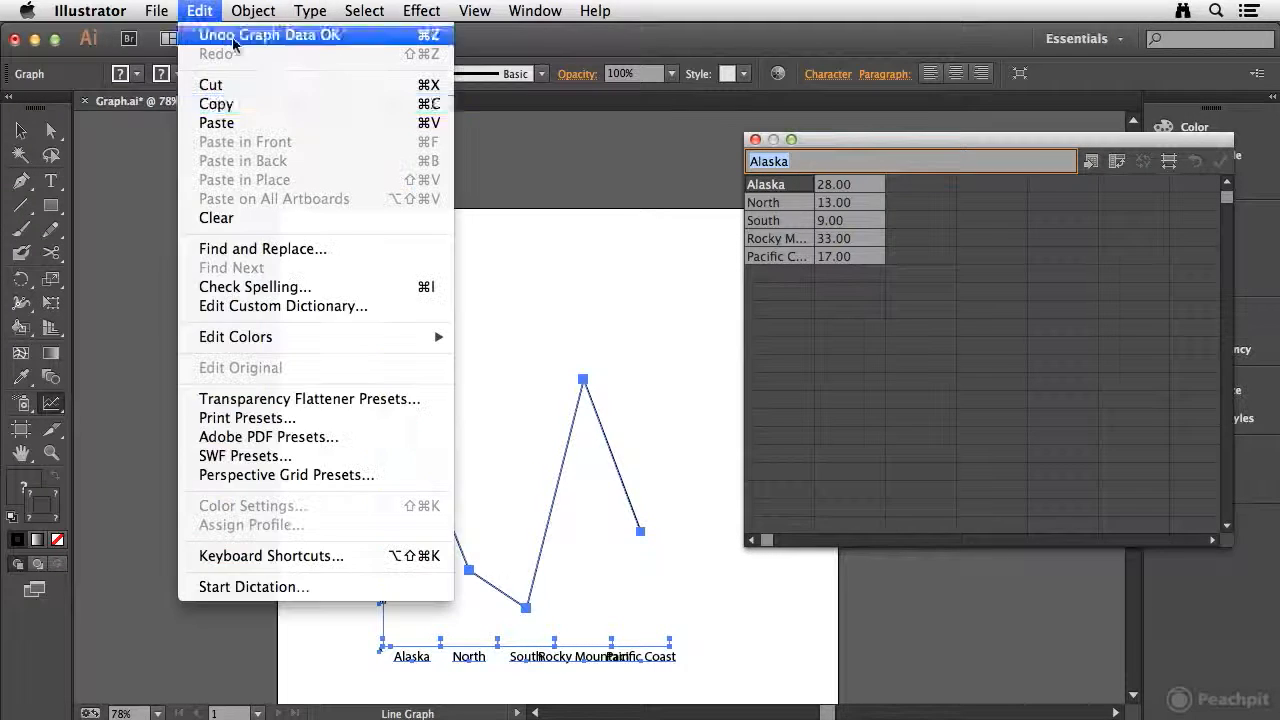
click(248, 104)
click(753, 206)
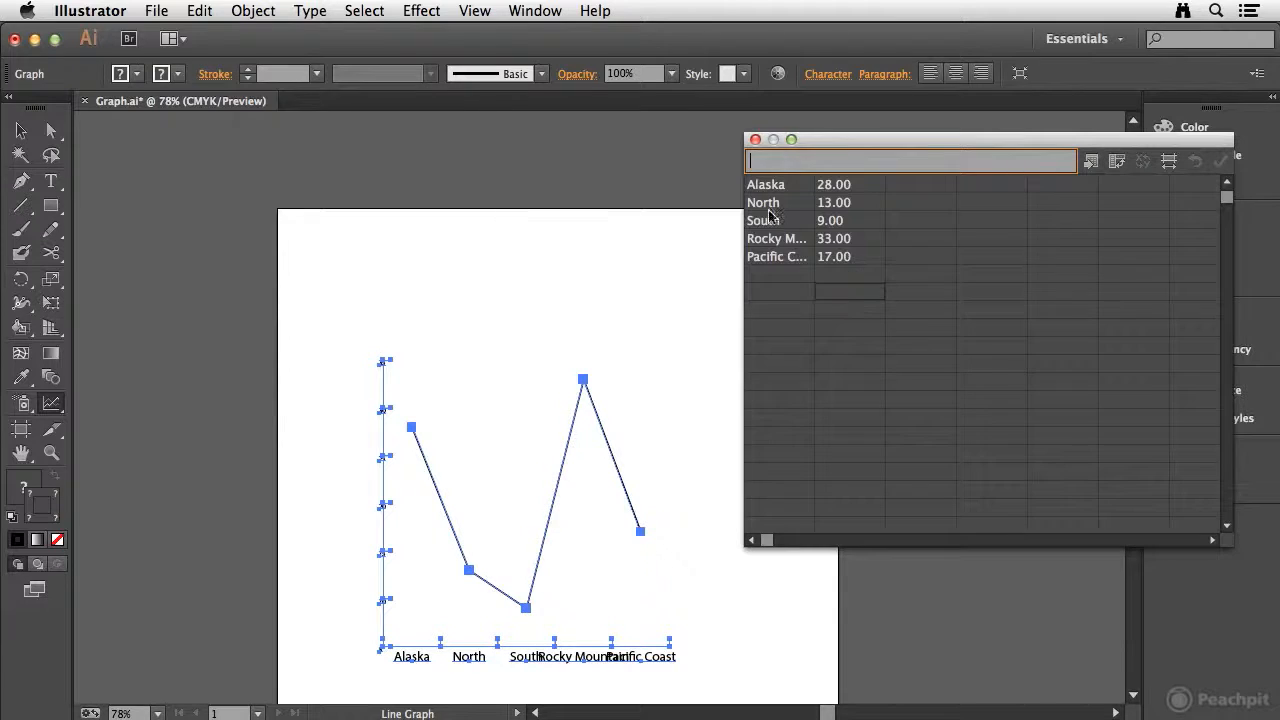
drag(753, 206, 851, 277)
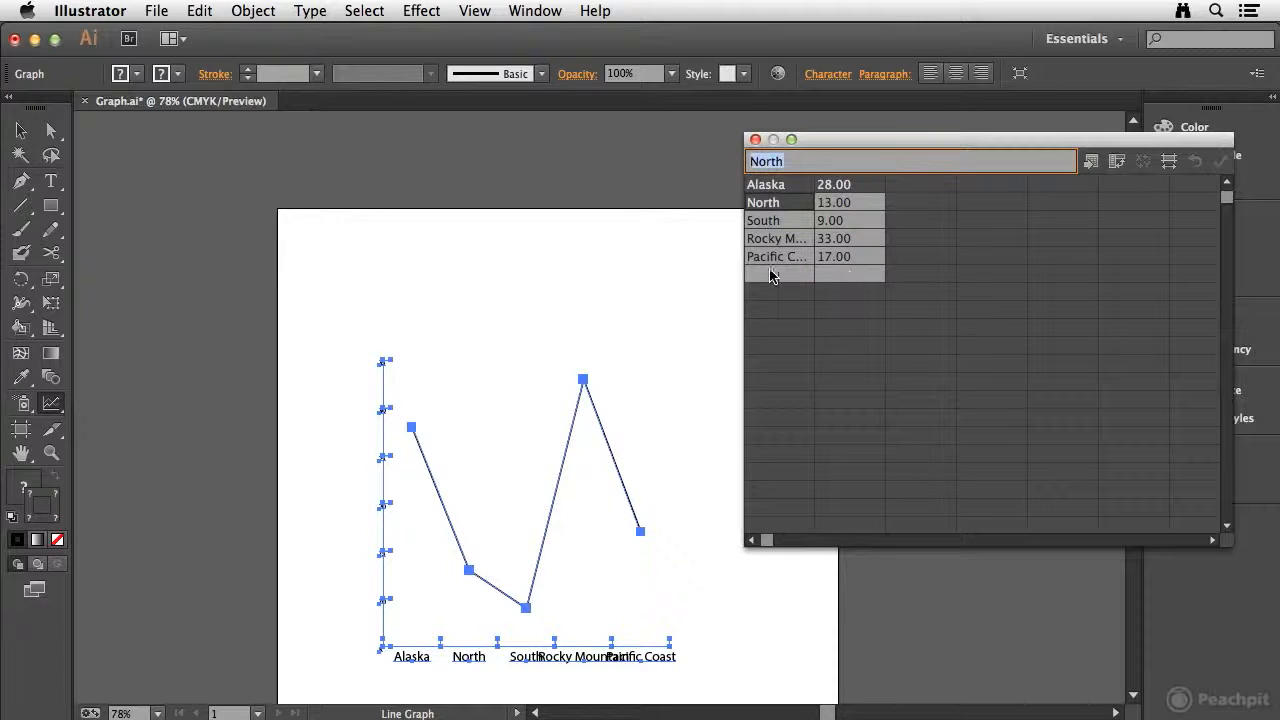
click(201, 11)
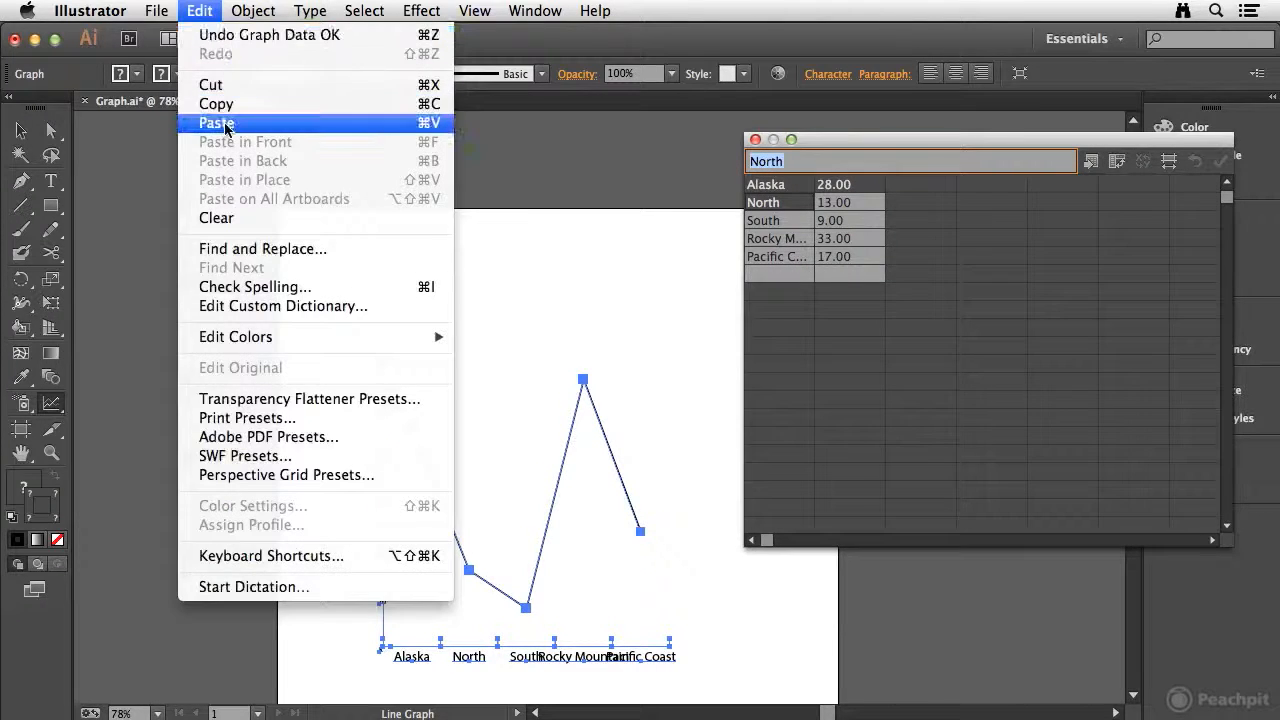
click(215, 200)
click(922, 290)
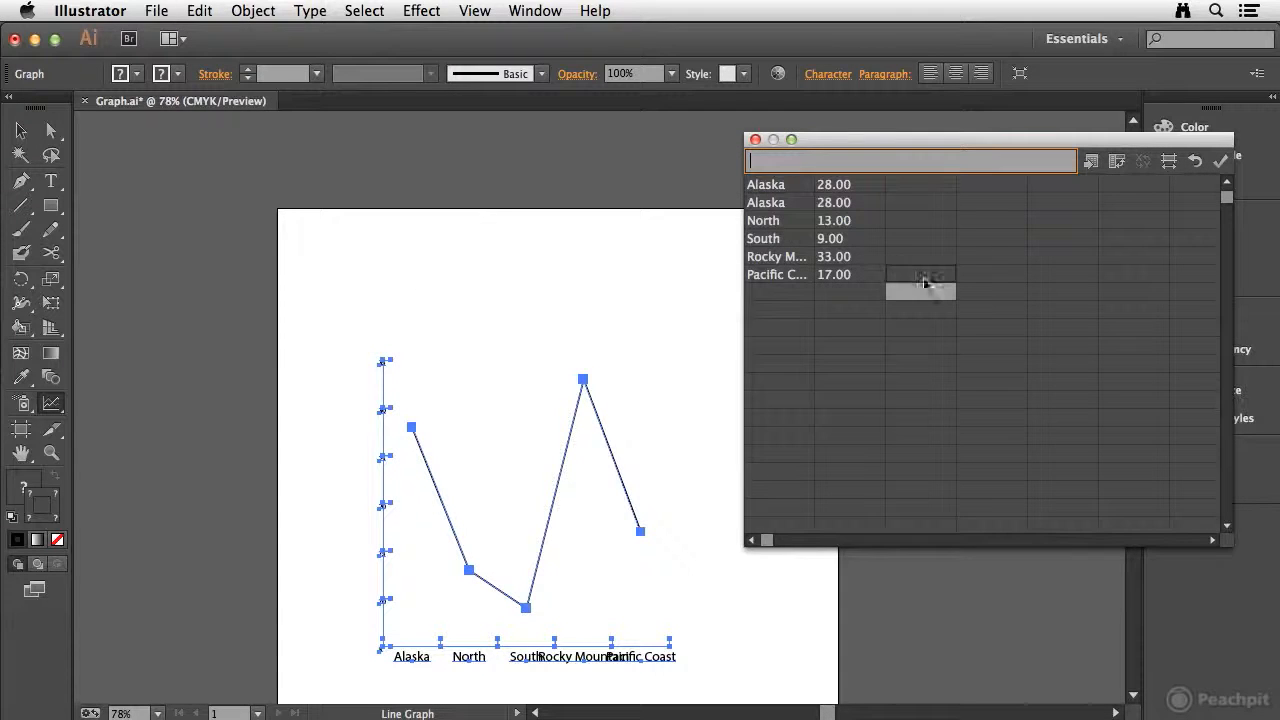
Step: Clear the top-left cell and enter 2010 and 2013 as column headers in the first row
click(760, 185)
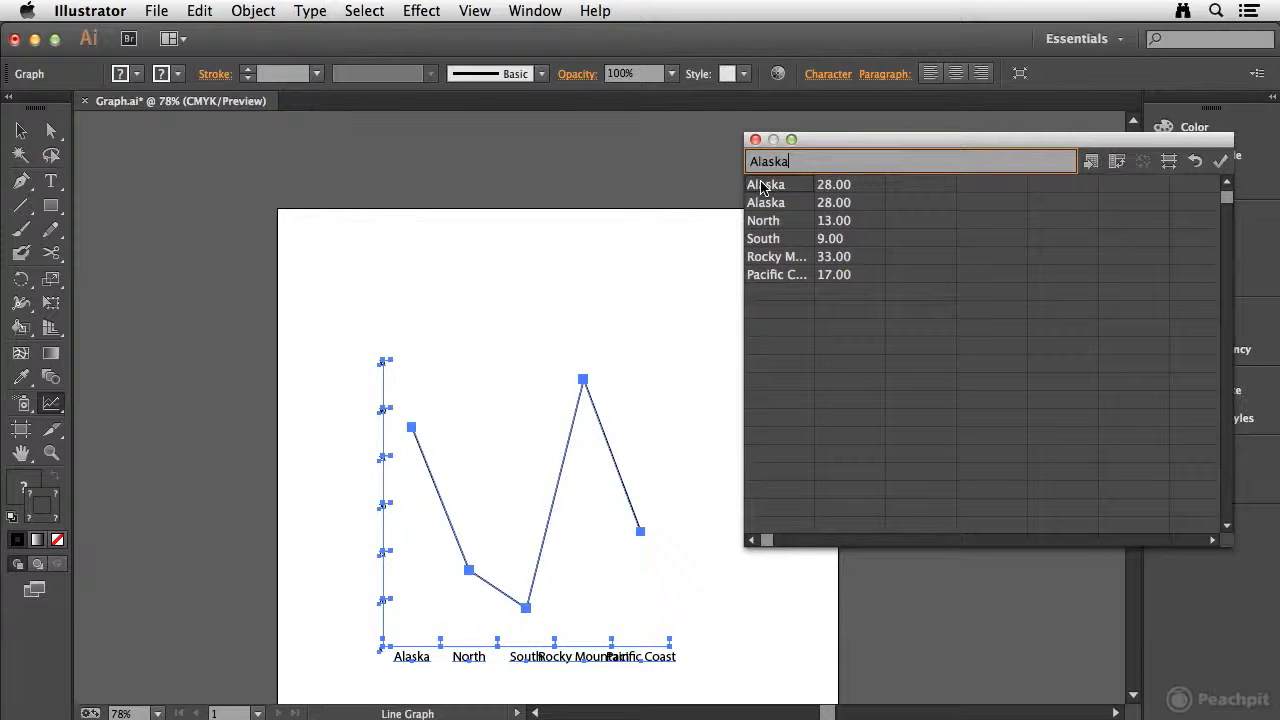
key(BackSpace)
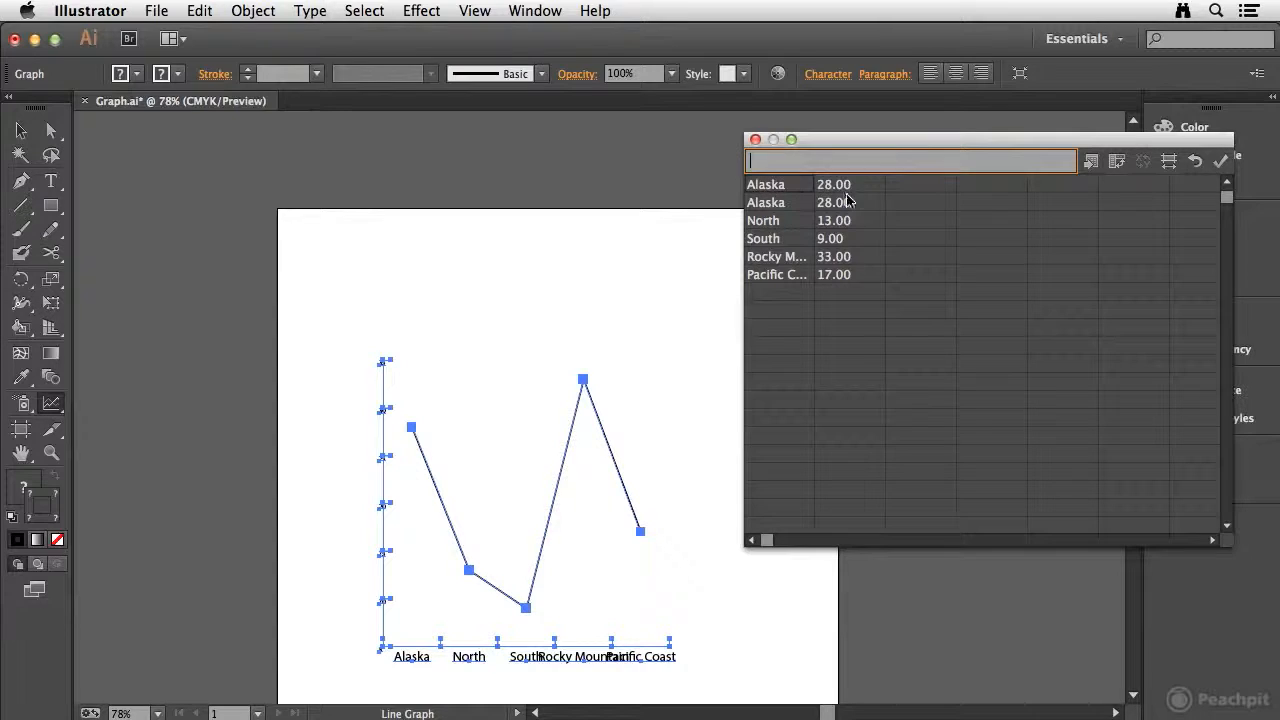
key(Tab)
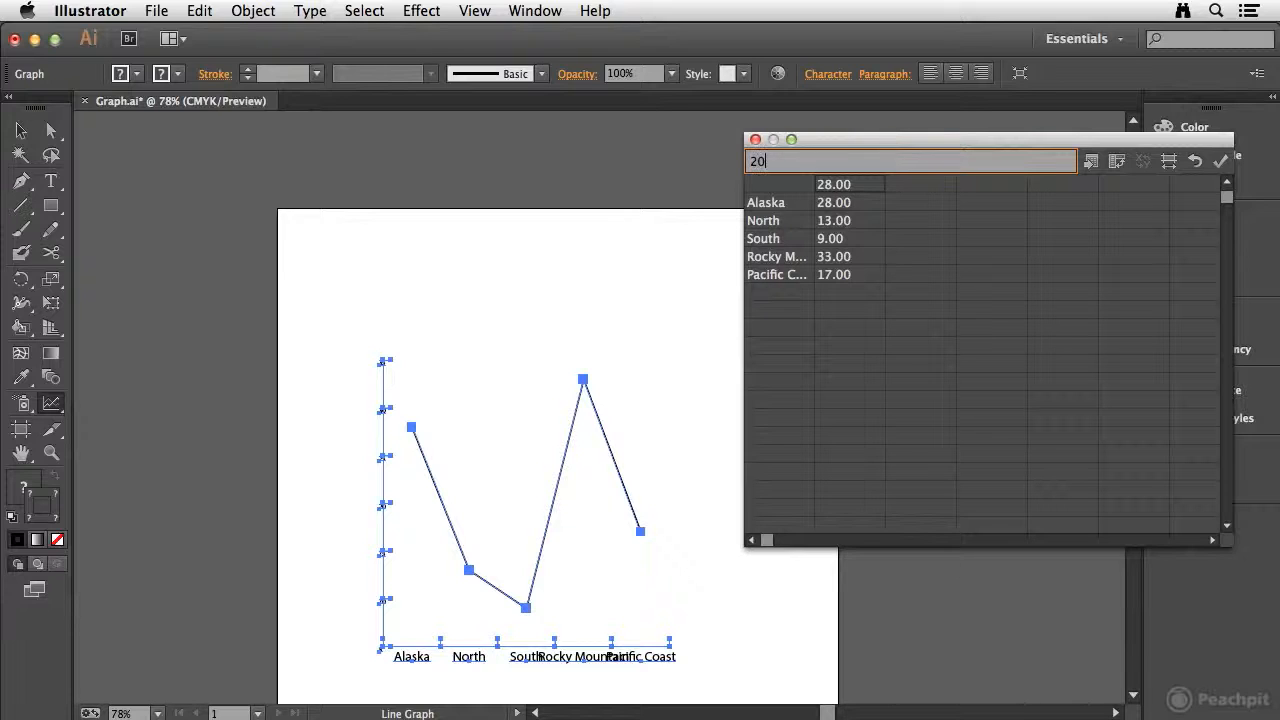
key(Tab)
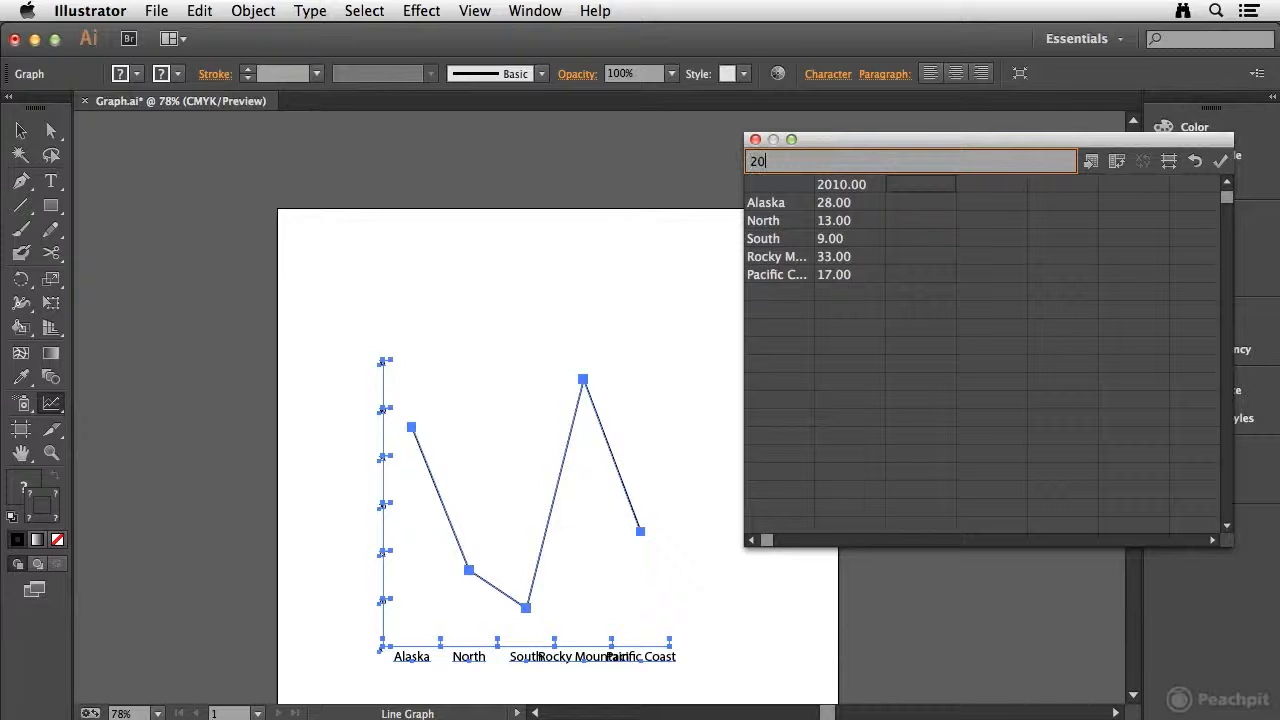
key(Tab)
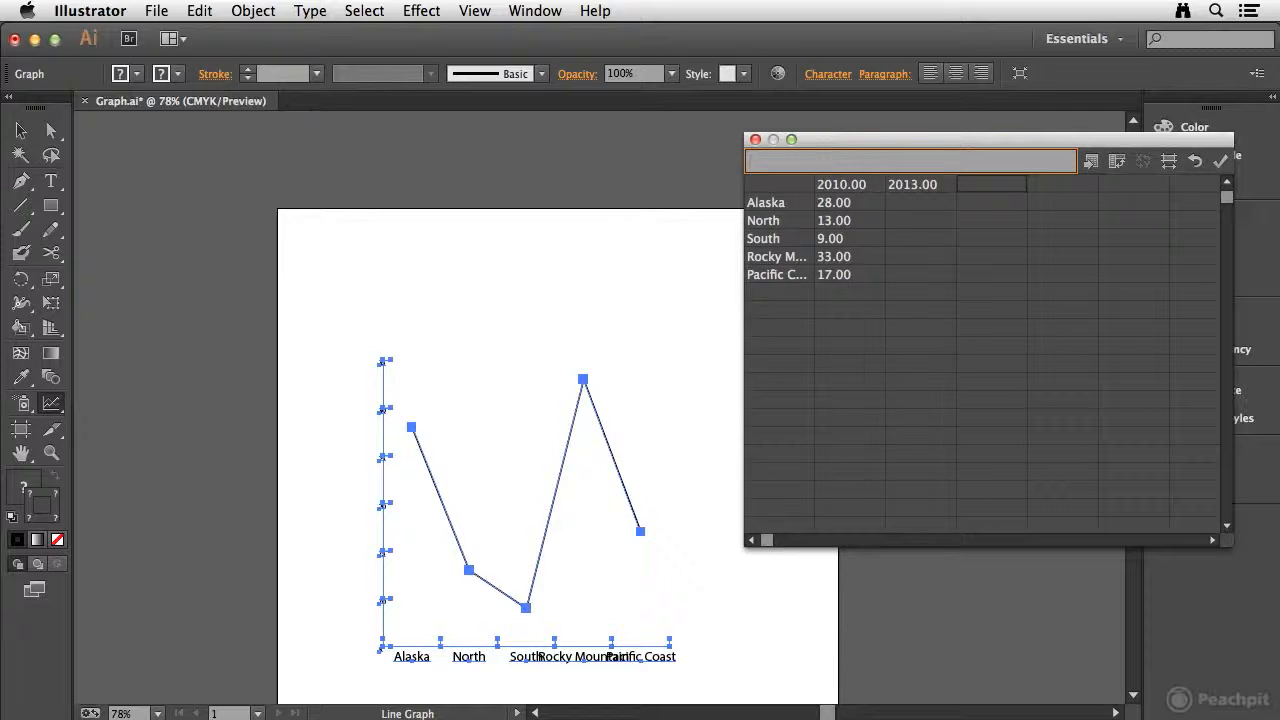
Step: Enter the 2013 values 33, 19, 5, 44 and 25 for the regions and apply the data
click(907, 203)
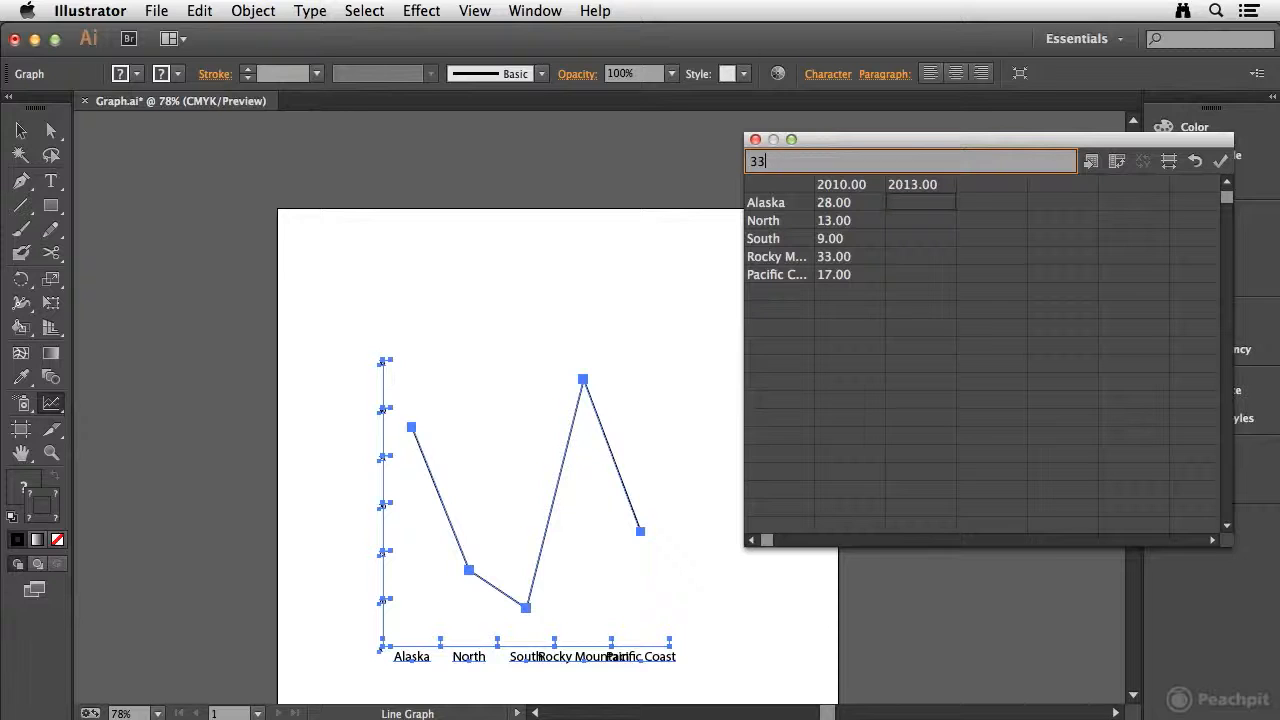
key(Return)
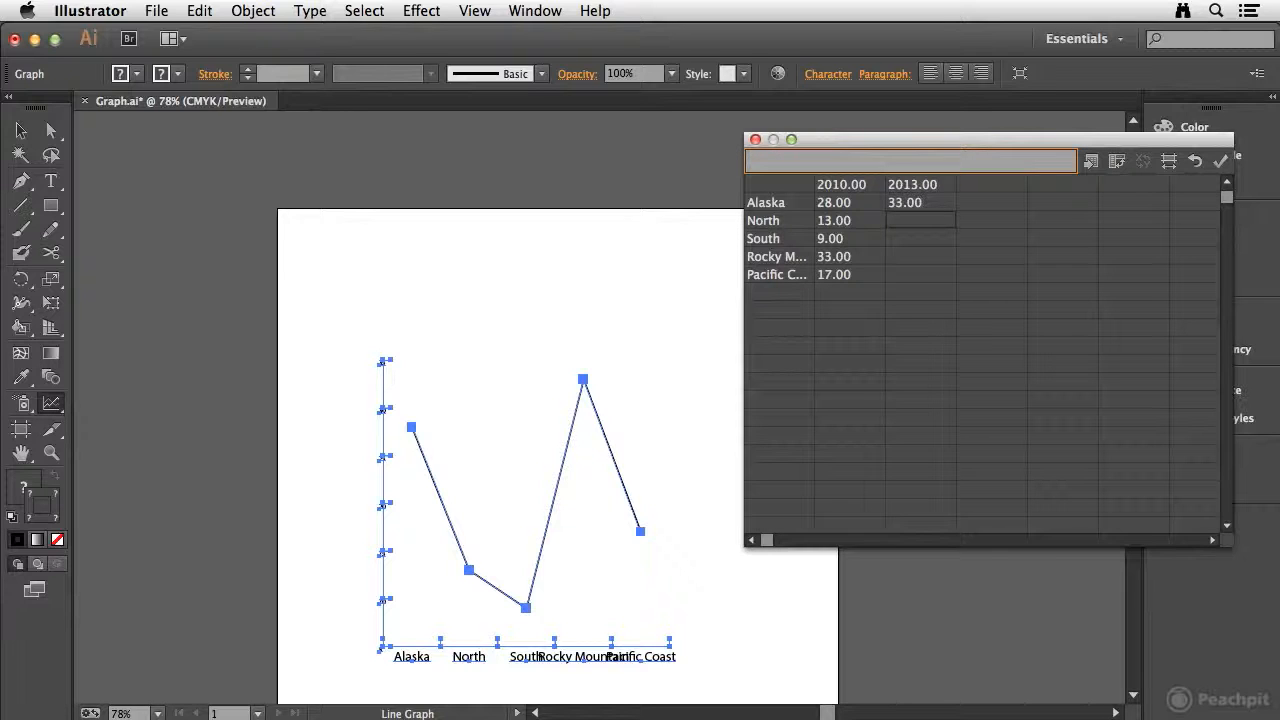
text(19)
key(Return)
text(5)
key(Return)
text(44)
key(Return)
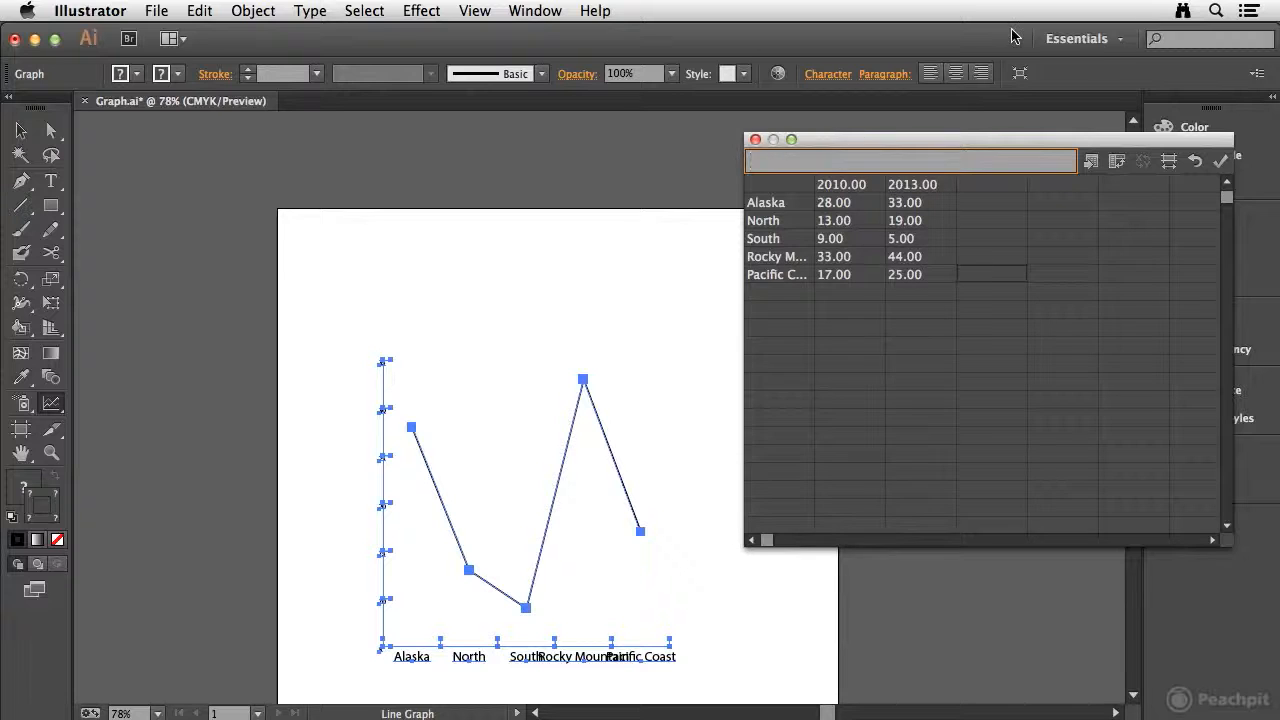
click(1222, 161)
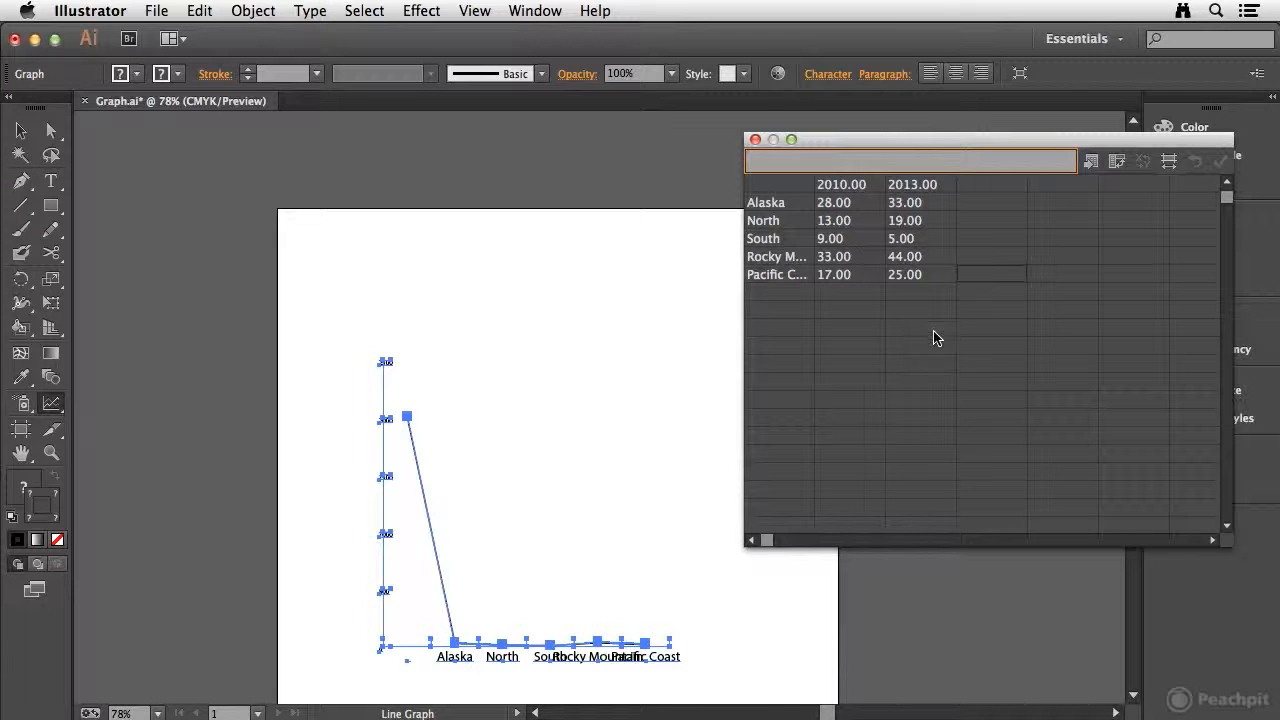
Step: Wrap the year headers in quotation marks as "2010" and "2013" and apply the data to the graph
click(836, 186)
click(912, 186)
click(842, 190)
click(912, 186)
click(840, 186)
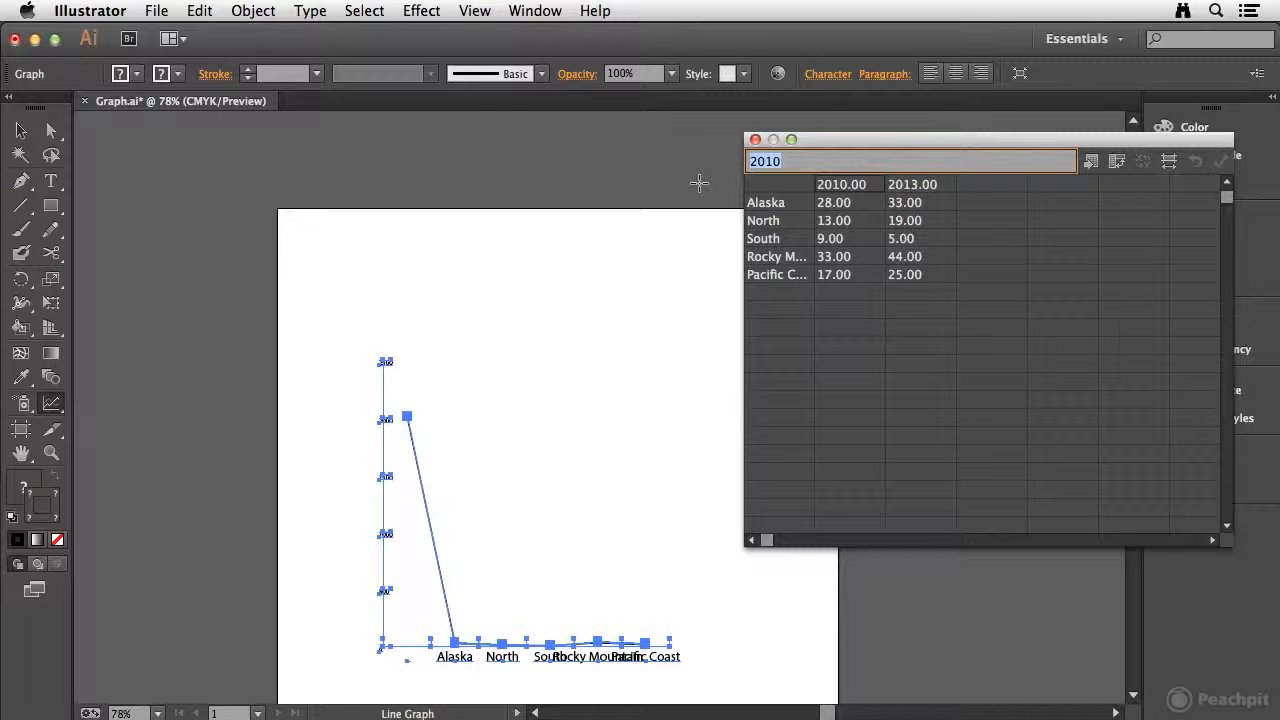
text(")
key(Tab)
text(")
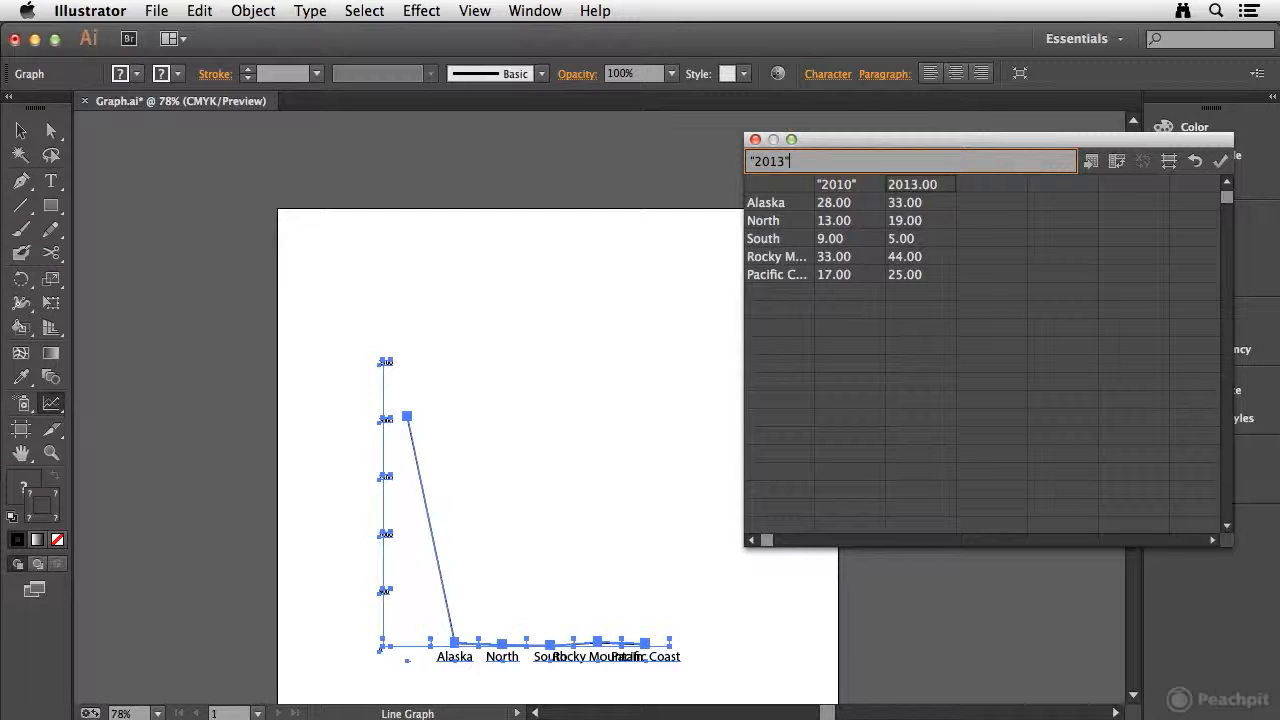
key(Tab)
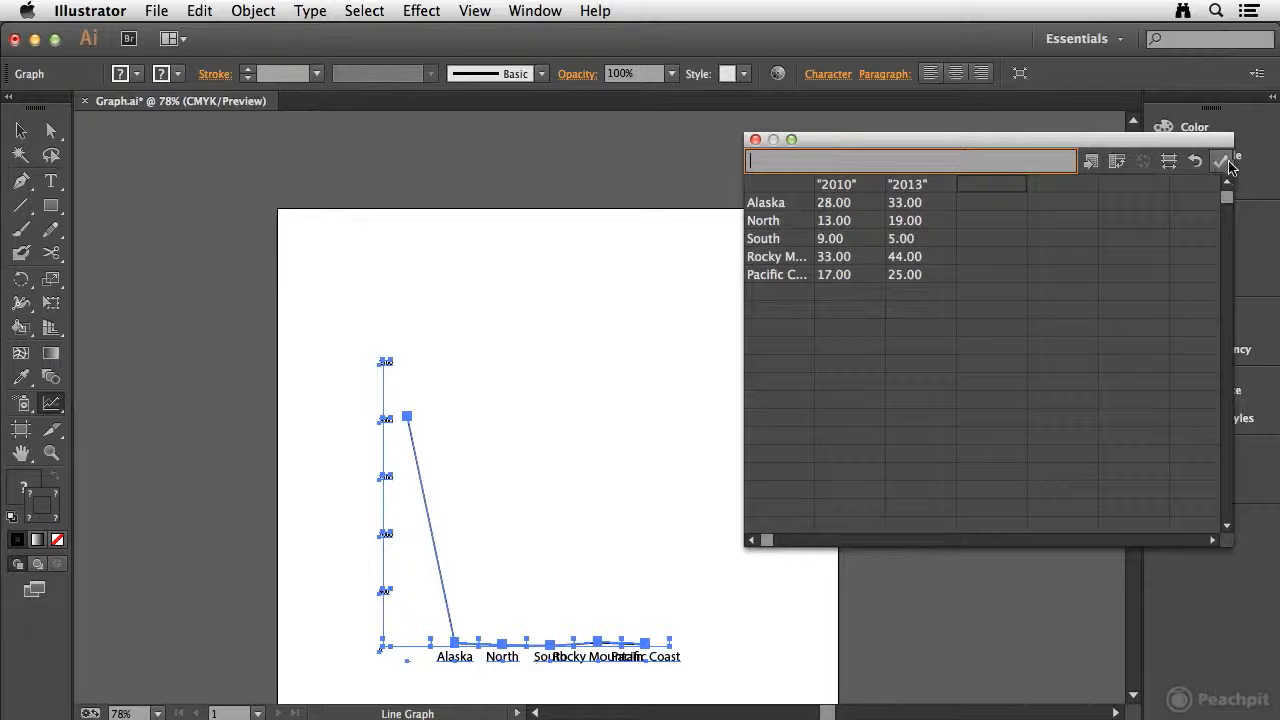
click(1223, 161)
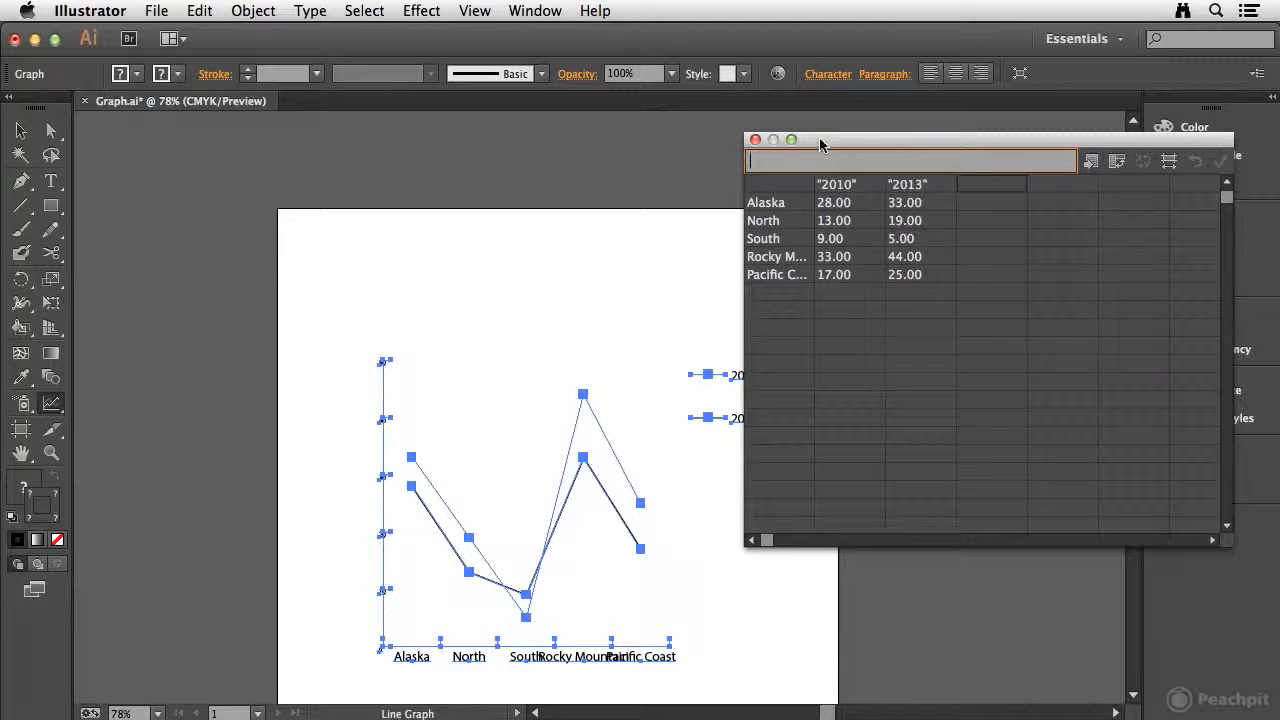
Step: Close the graph data window and turn on Add Drop Shadow and Add Legend Across Top in the graph type options
drag(820, 145, 896, 179)
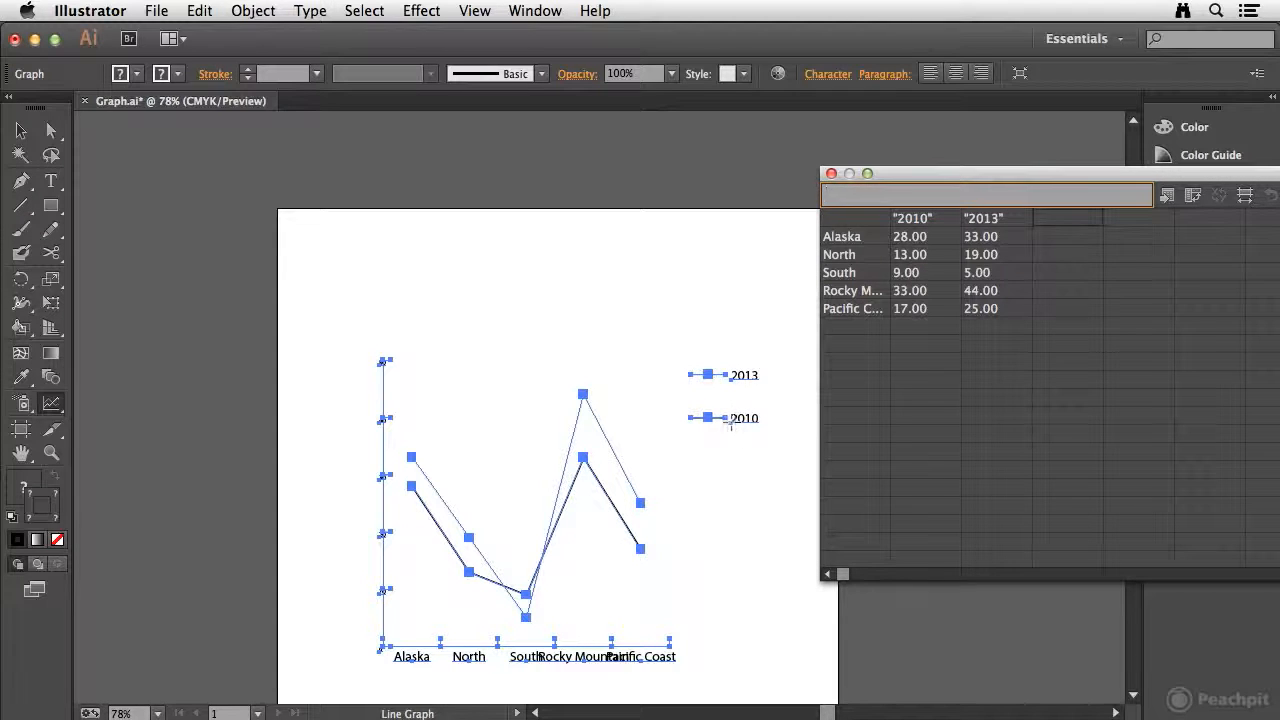
click(831, 174)
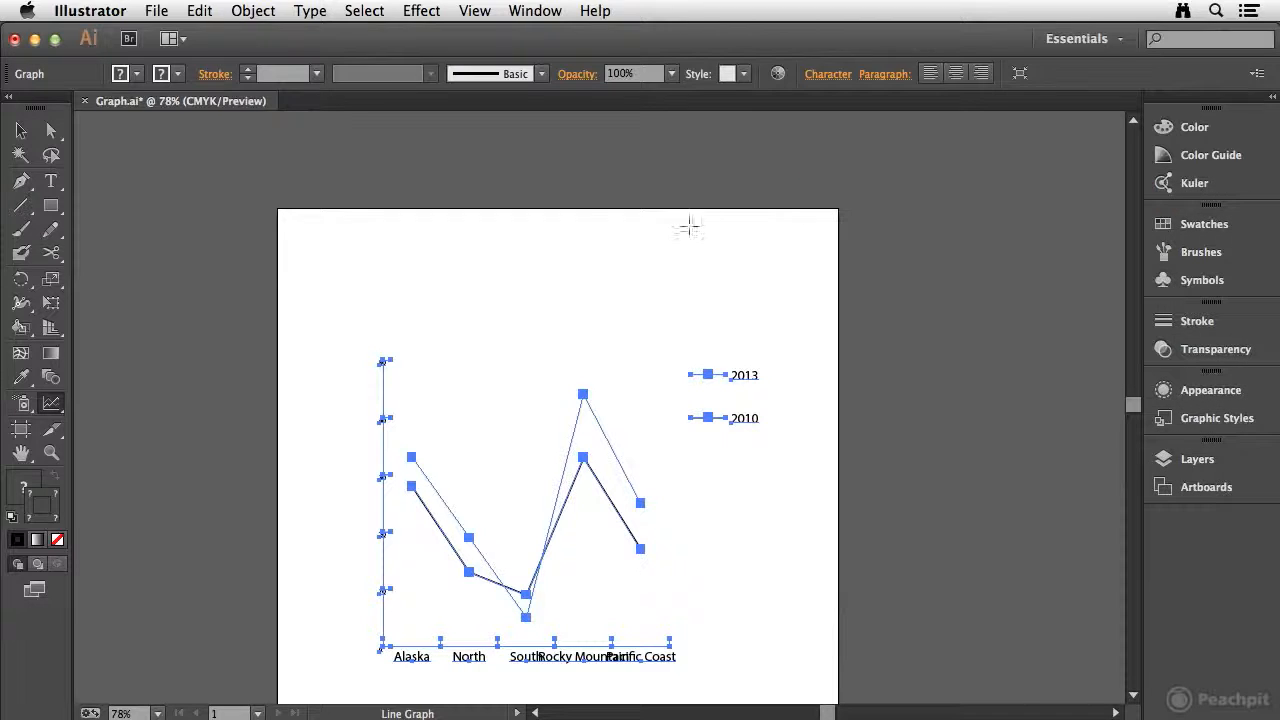
click(256, 12)
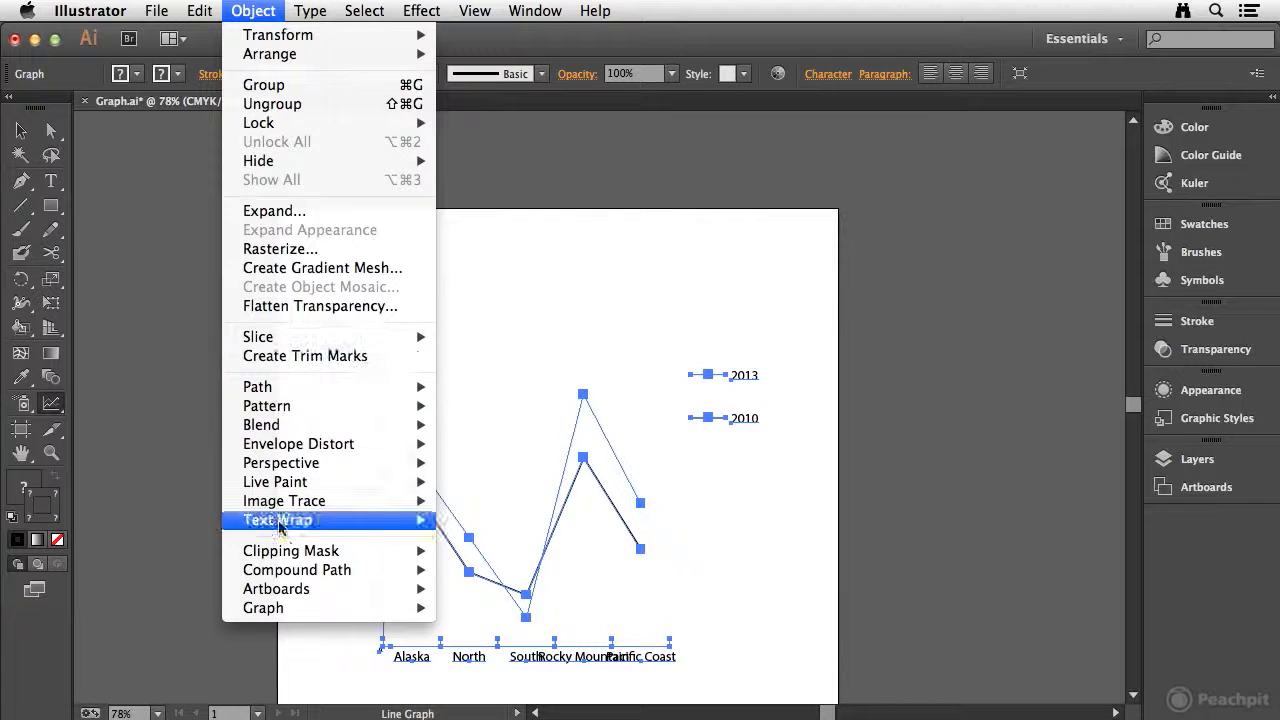
mouse_move(284, 614)
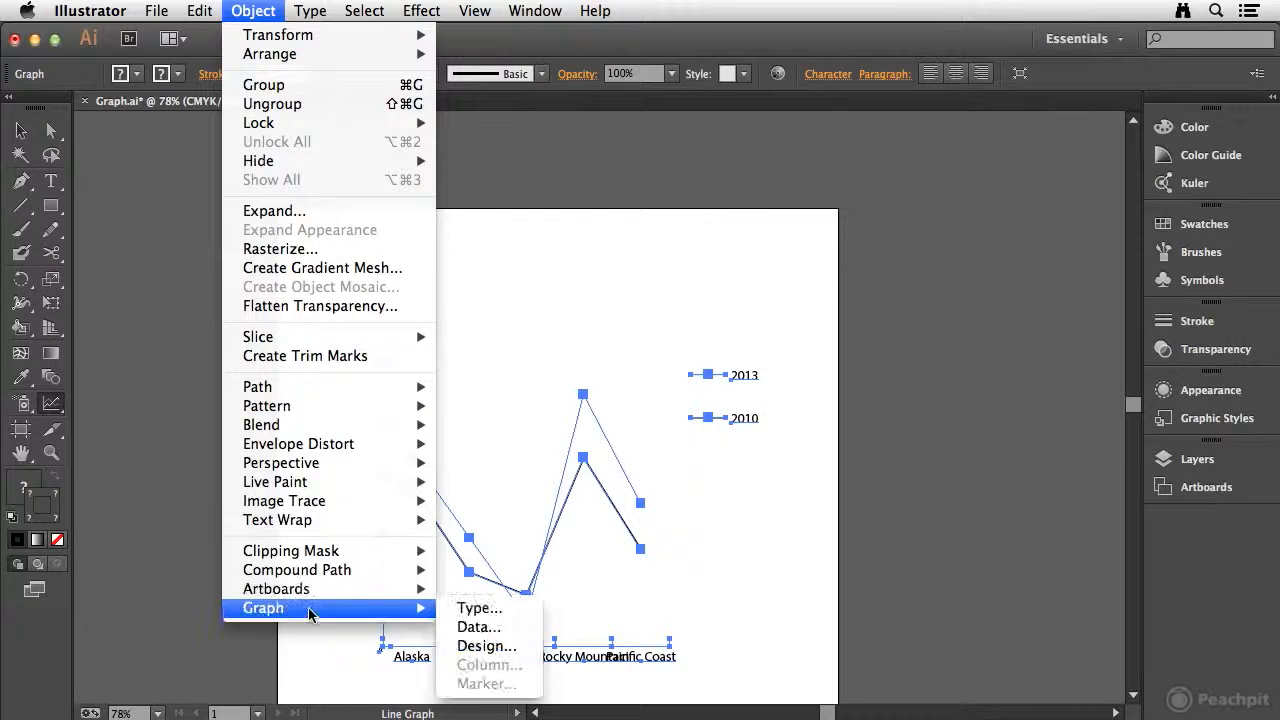
click(487, 612)
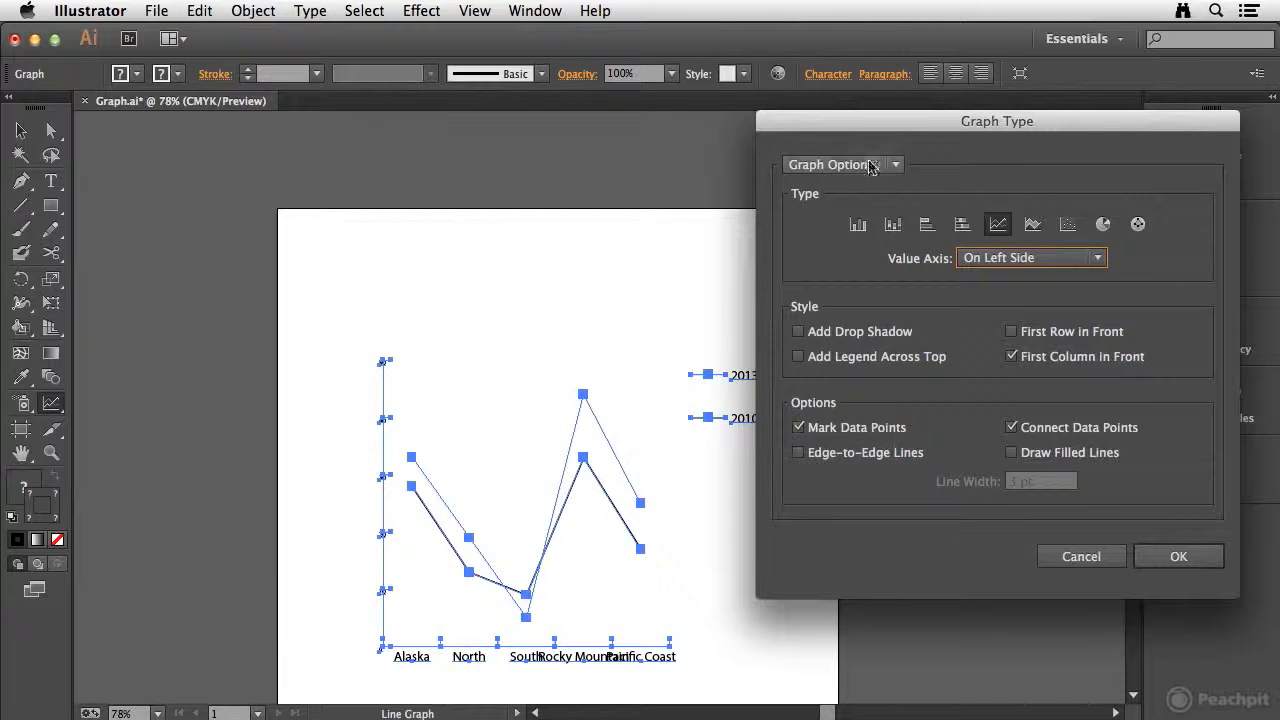
drag(884, 128, 918, 142)
click(854, 348)
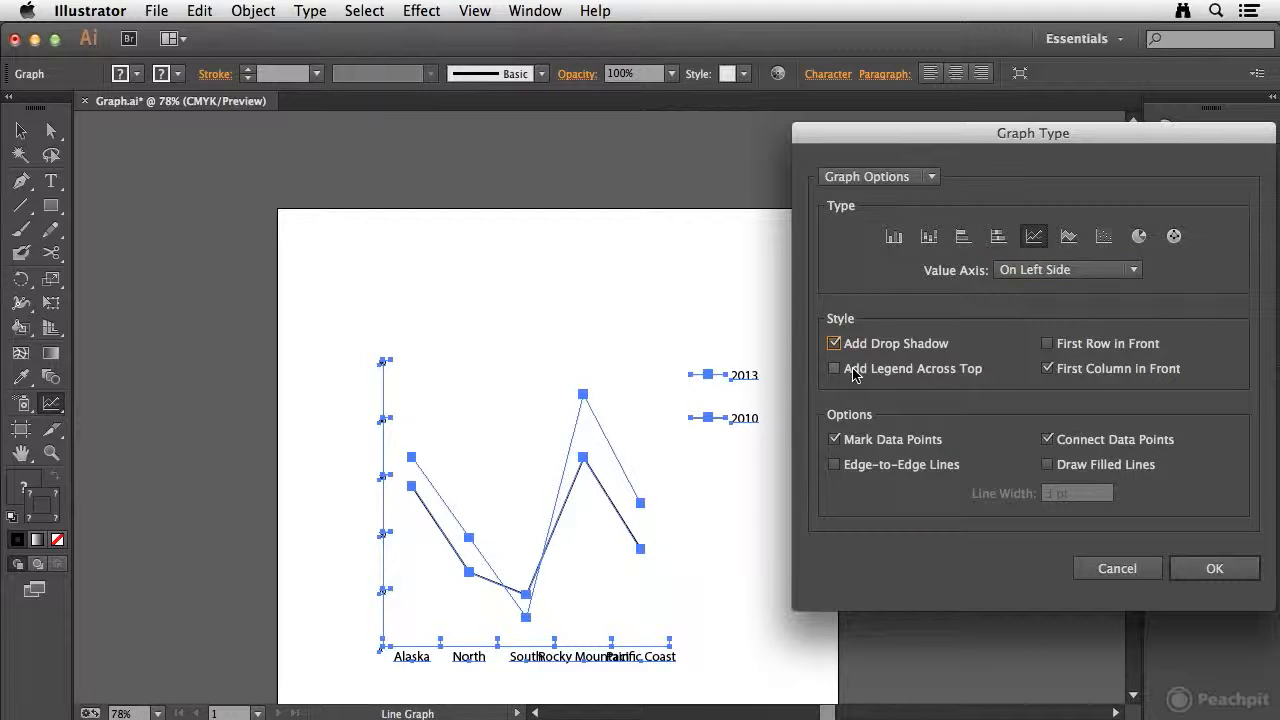
click(836, 369)
click(1218, 569)
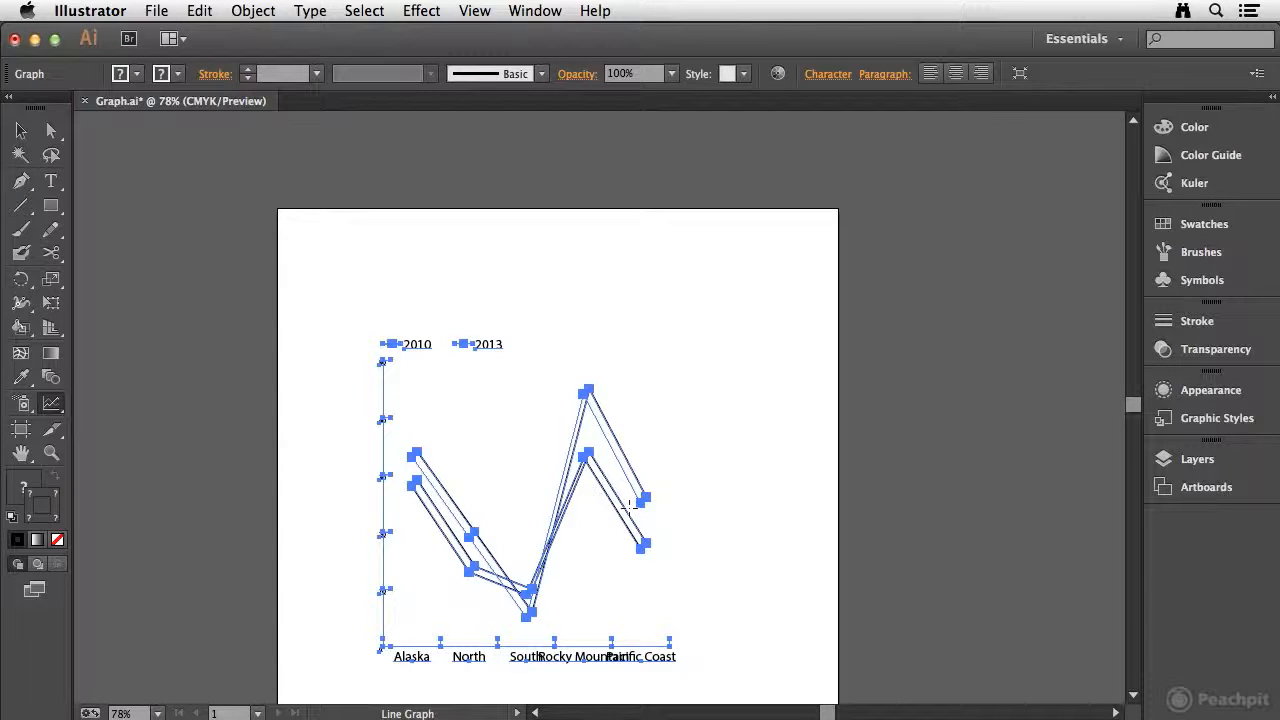
Step: Reopen the graph type options, turn off the drop shadow, and review the Value Axis and Category Axis settings before applying
click(253, 10)
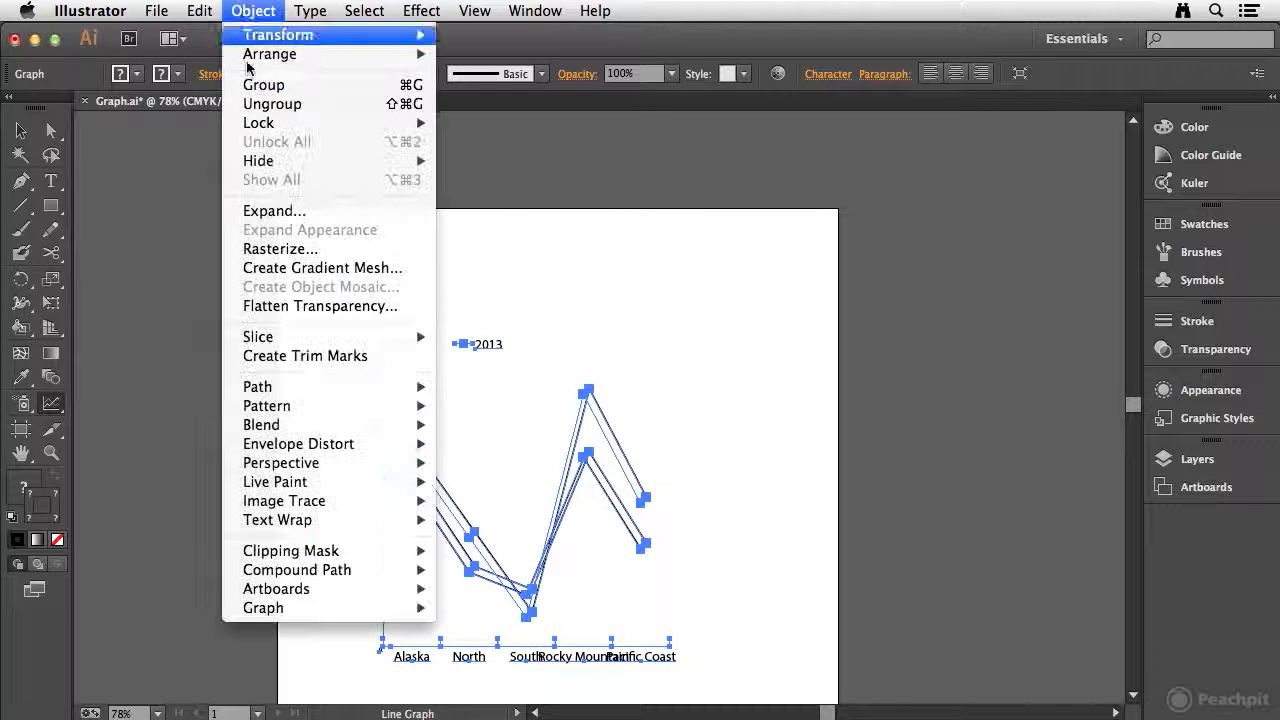
mouse_move(418, 611)
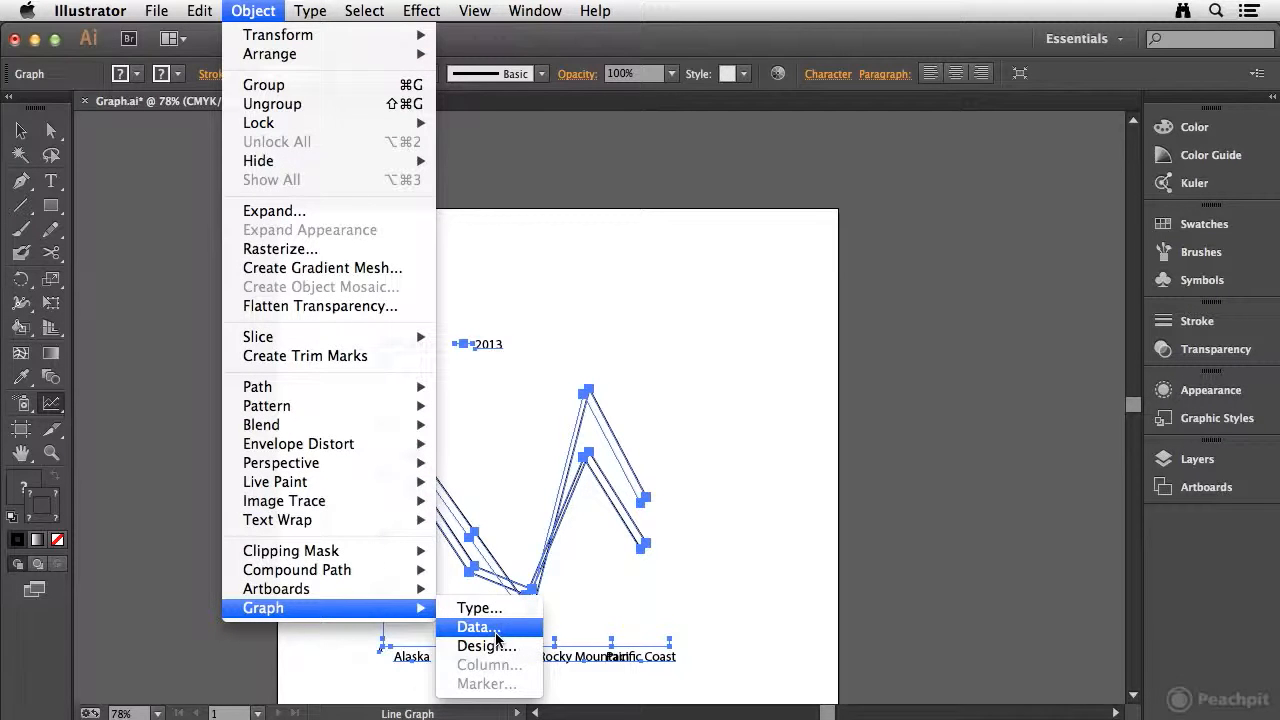
click(470, 607)
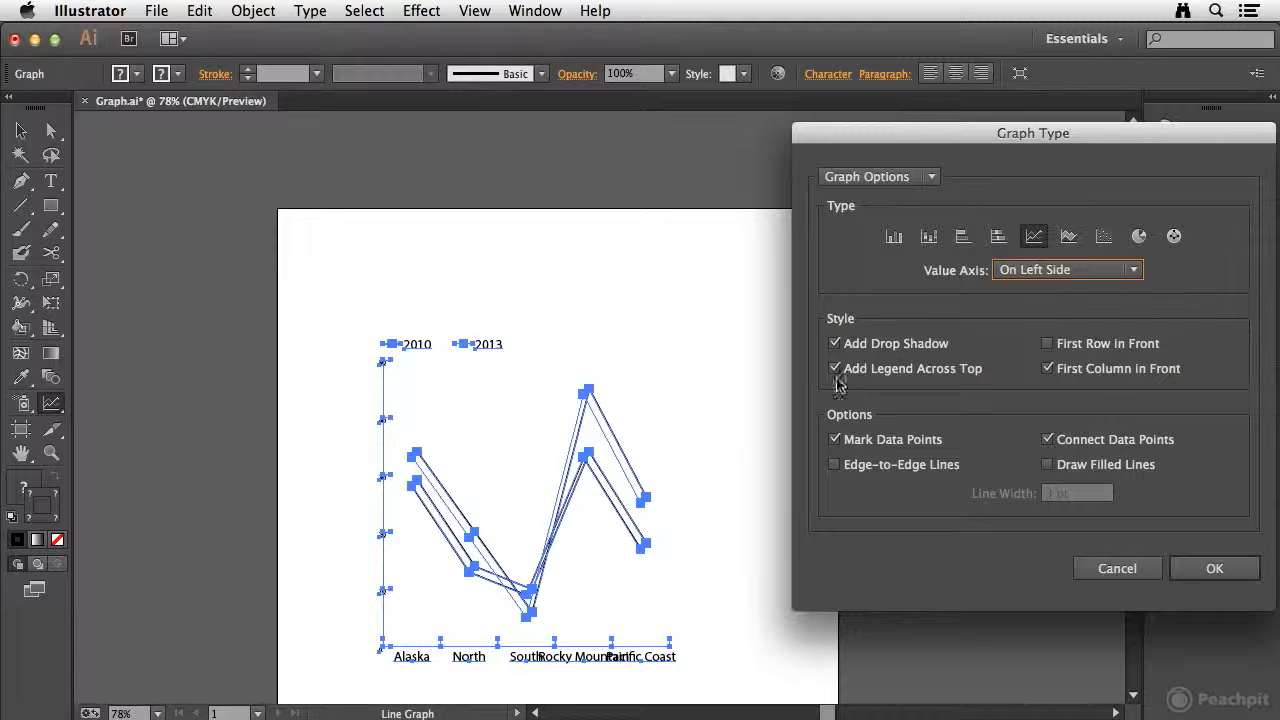
click(868, 343)
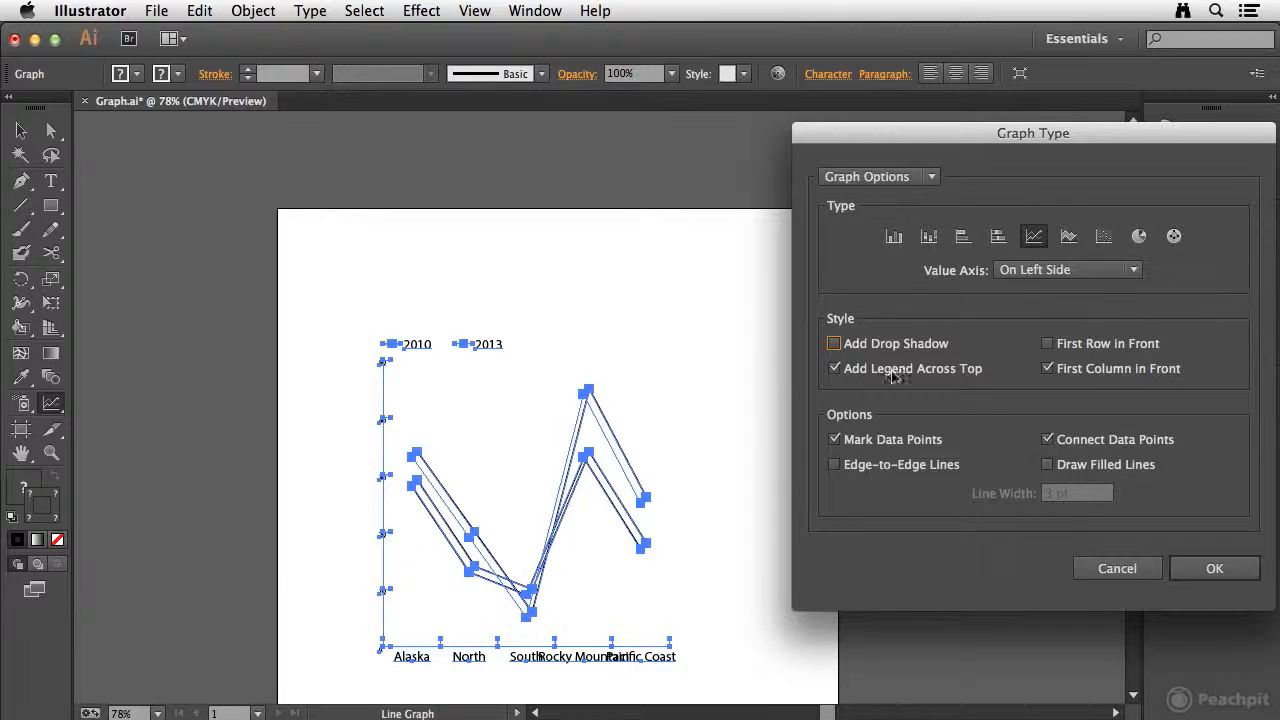
click(929, 177)
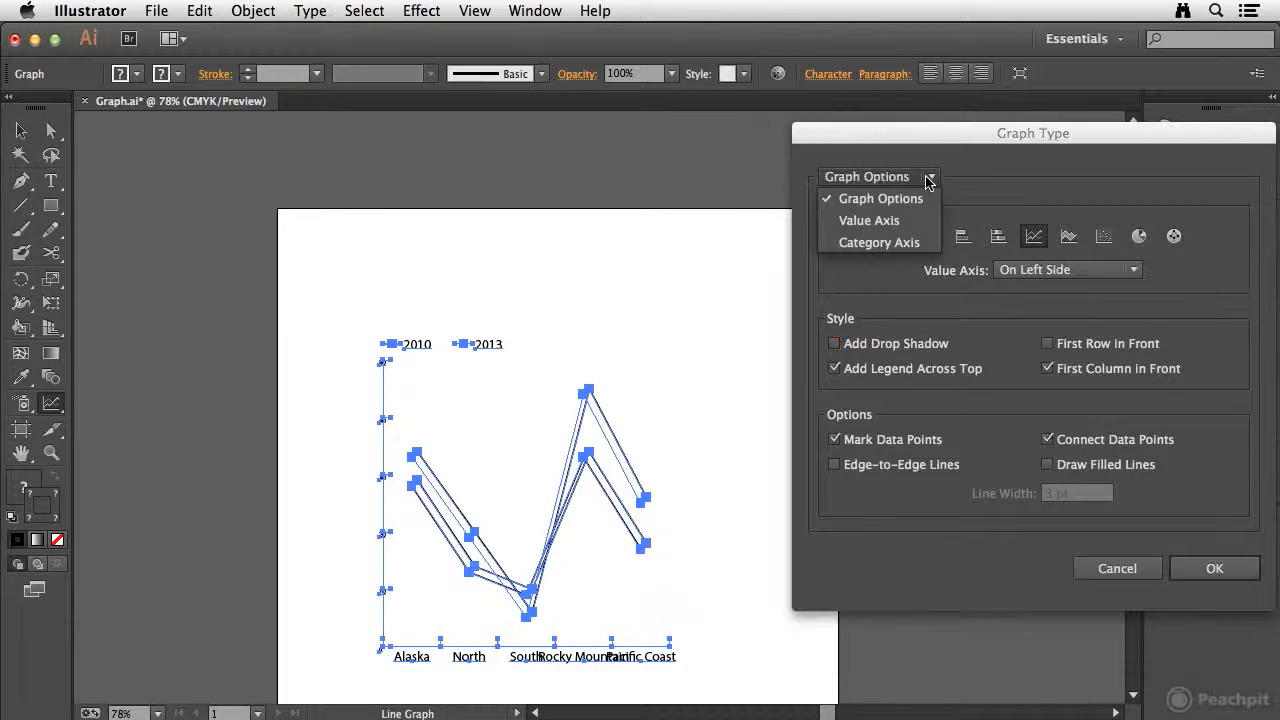
click(890, 220)
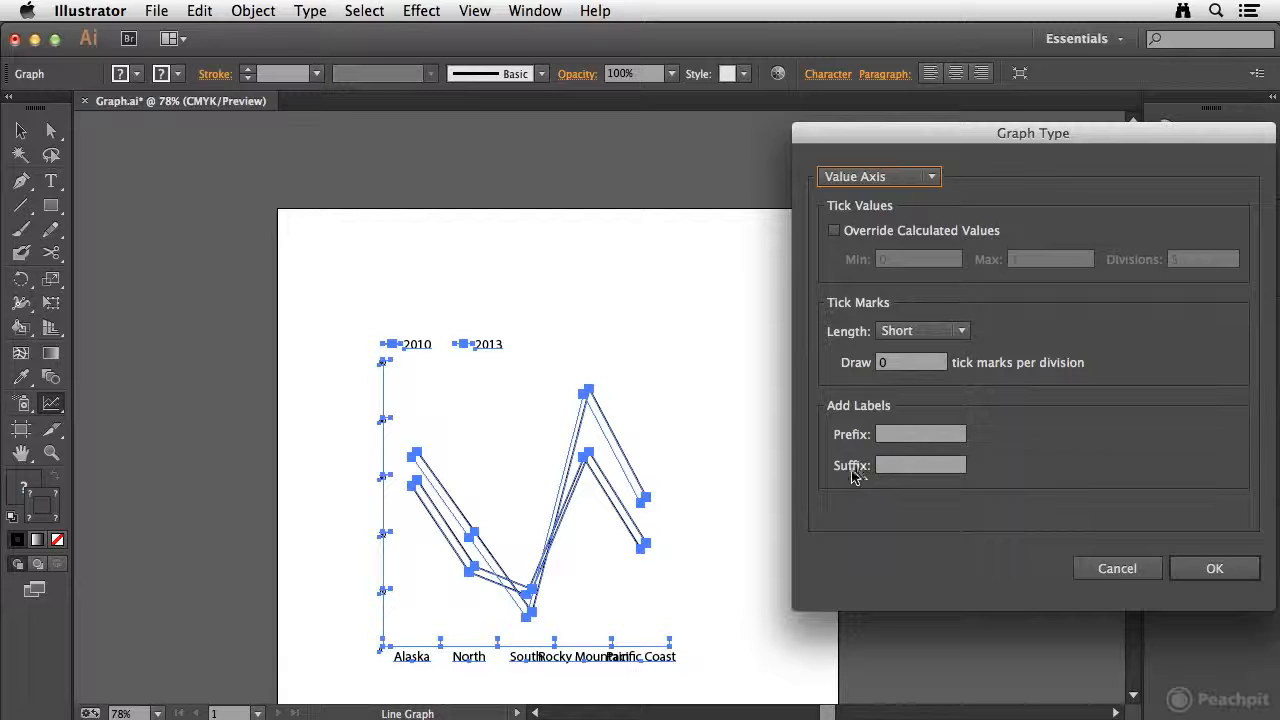
click(888, 170)
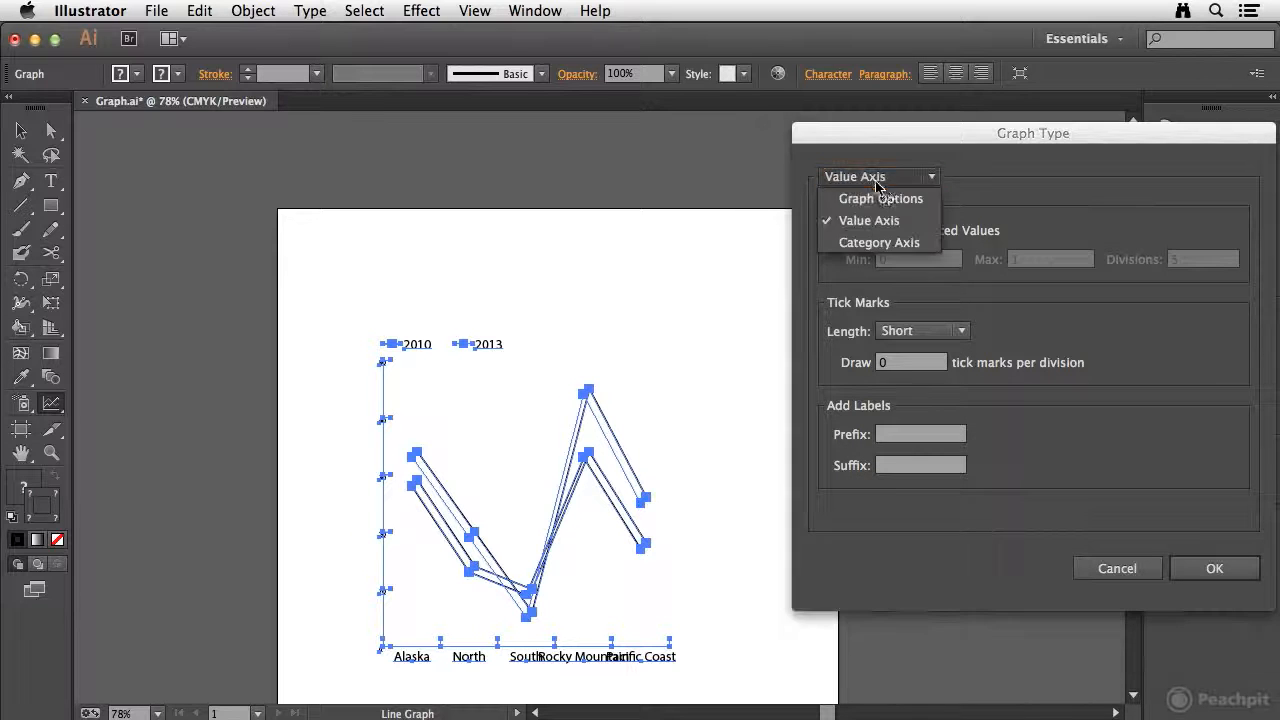
click(882, 243)
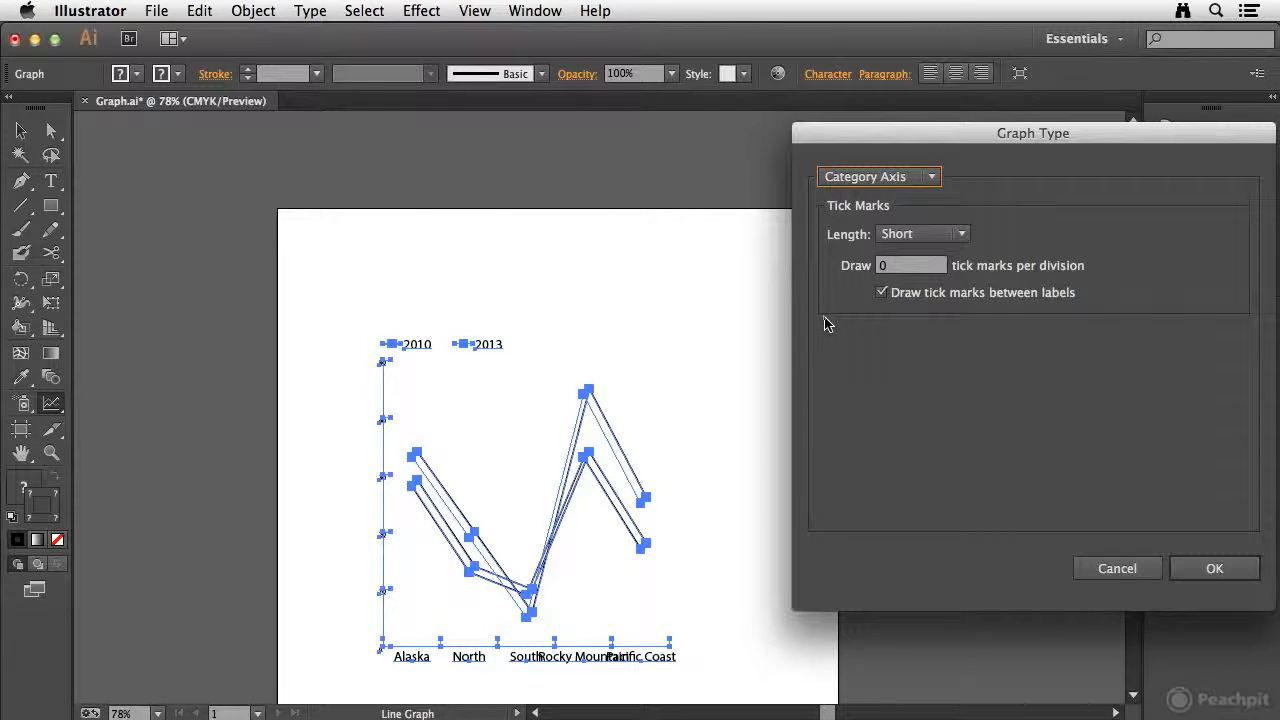
click(1230, 570)
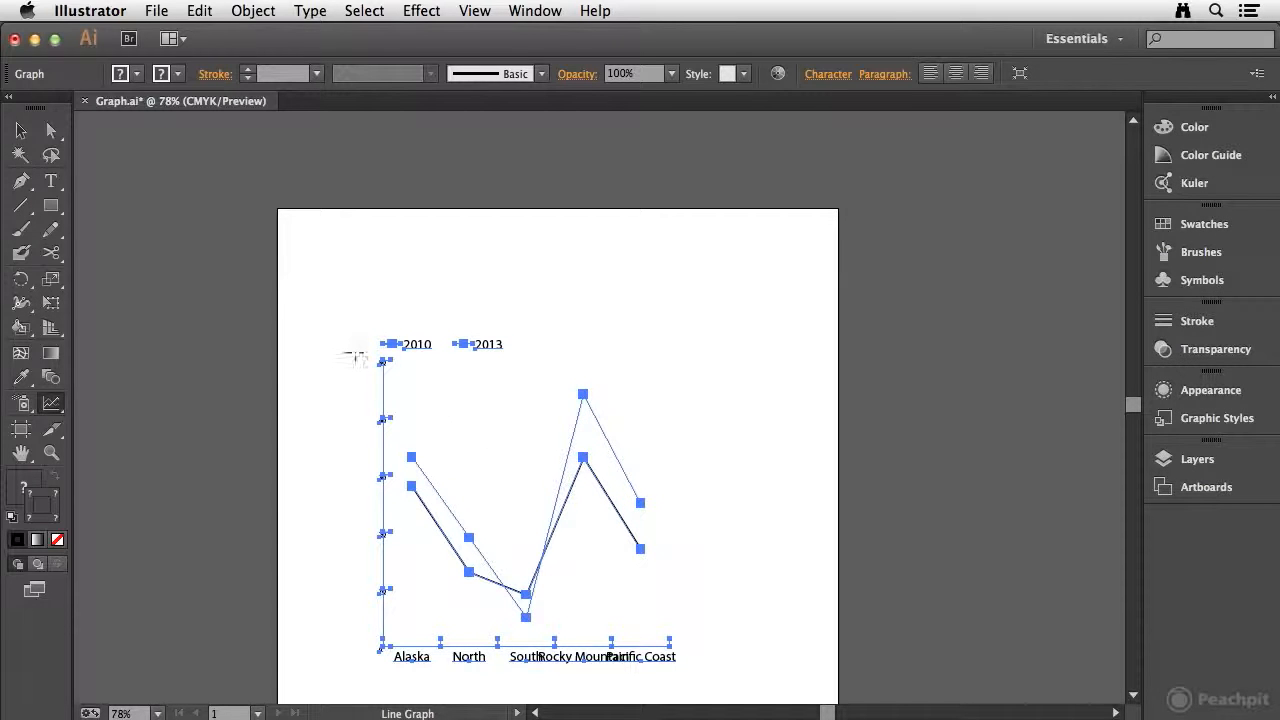
Step: Switch to the Selection tool and deselect the graph
click(21, 130)
click(379, 280)
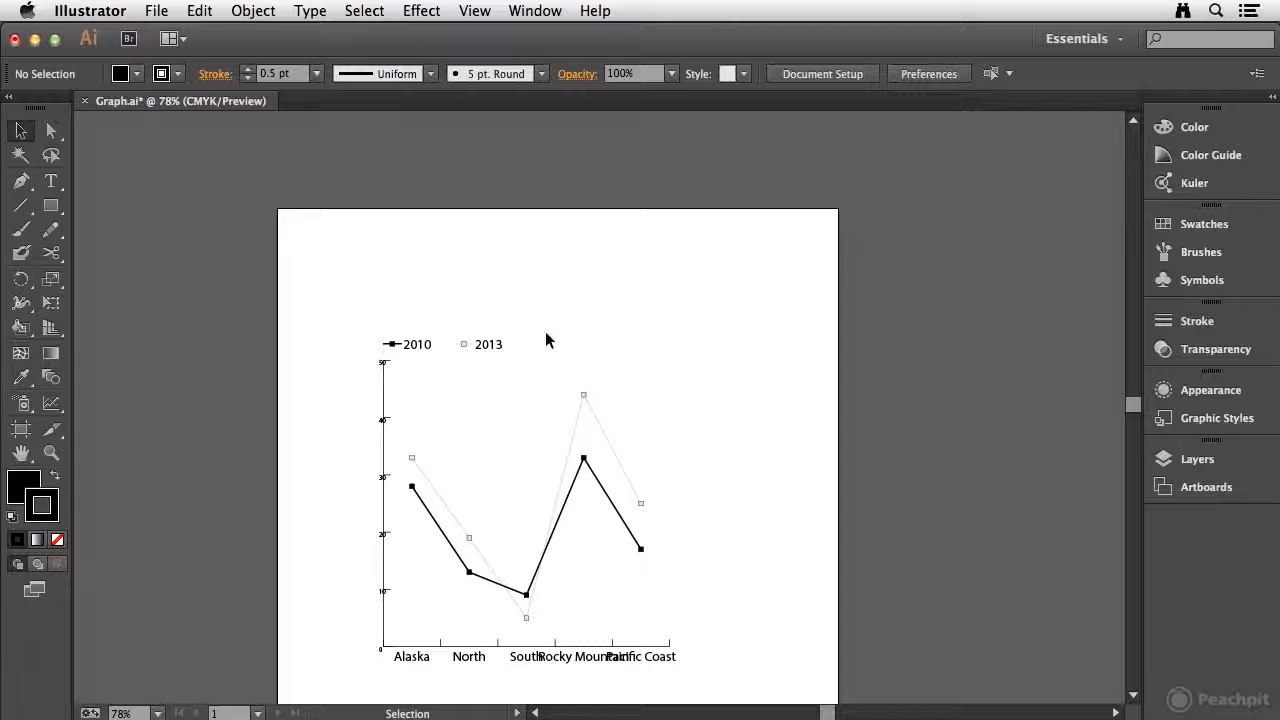